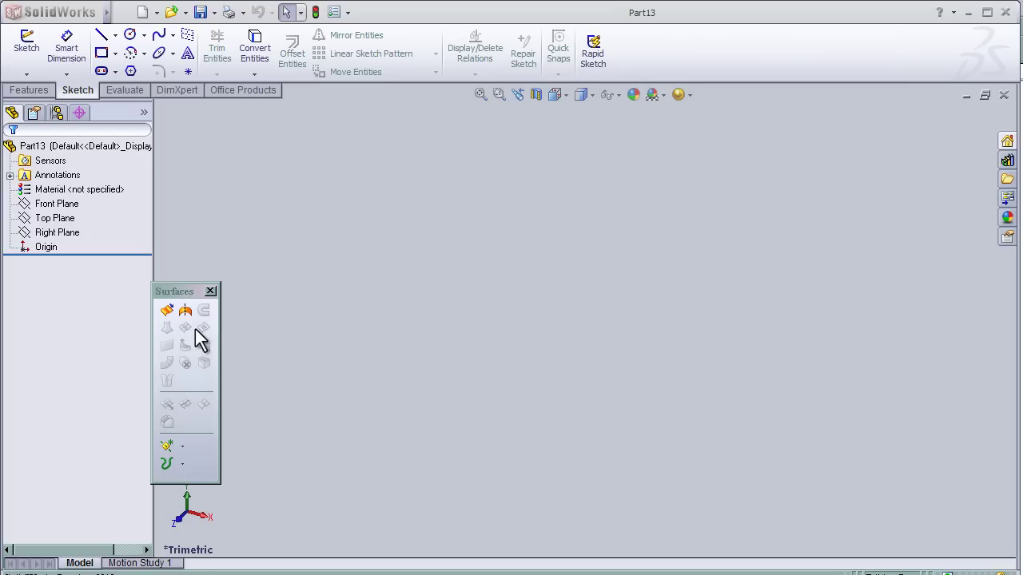
- Start a sketch on the Top Plane and draw a circle centred on the origin with a radius of about 59.5 mm
click(185, 310)
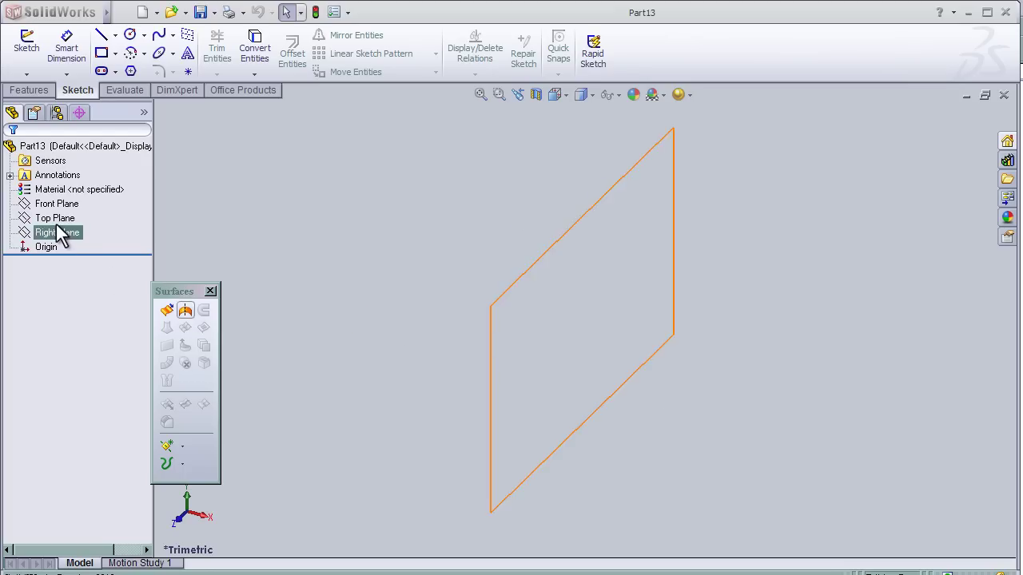
click(56, 218)
click(67, 195)
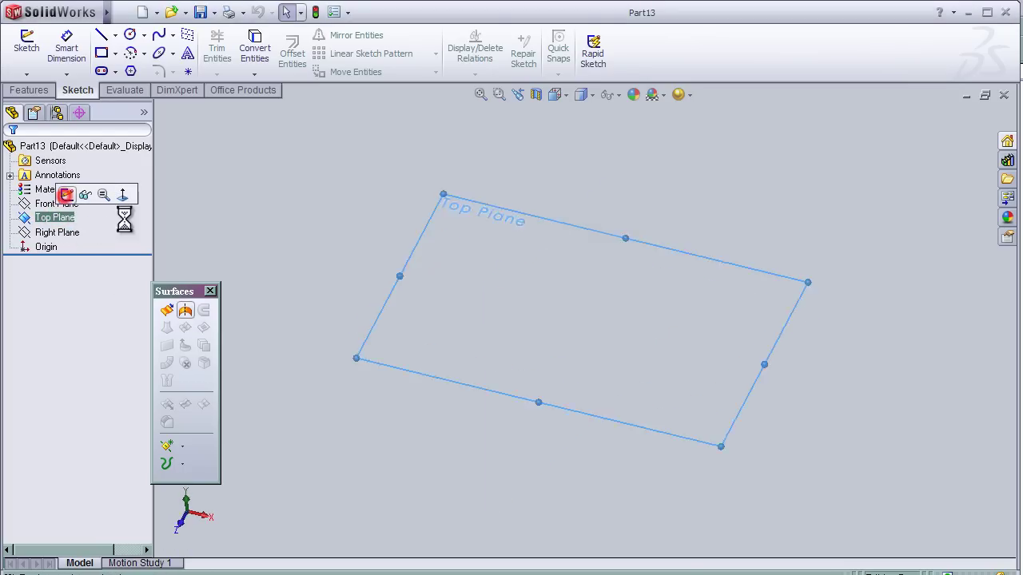
click(130, 35)
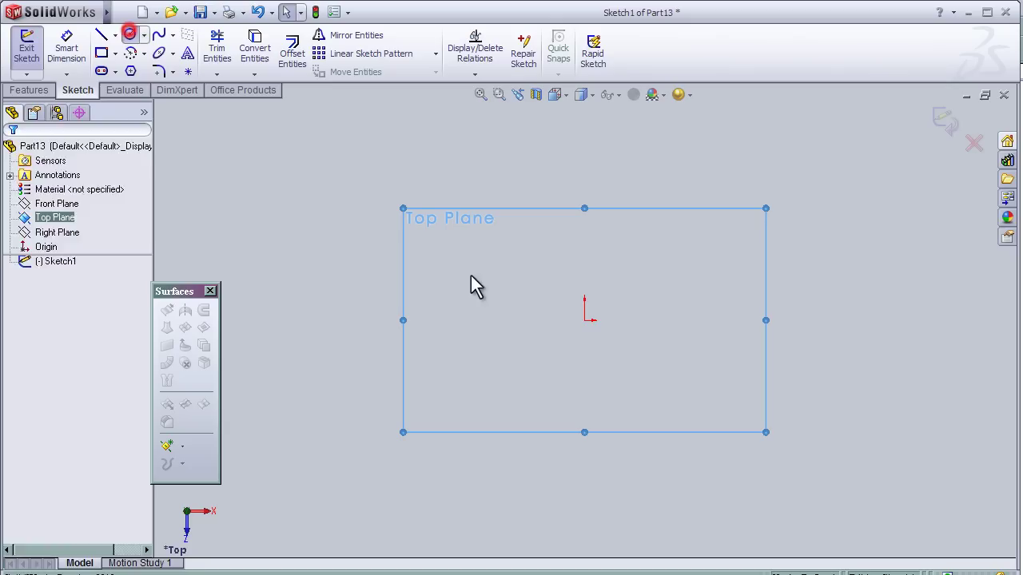
click(584, 320)
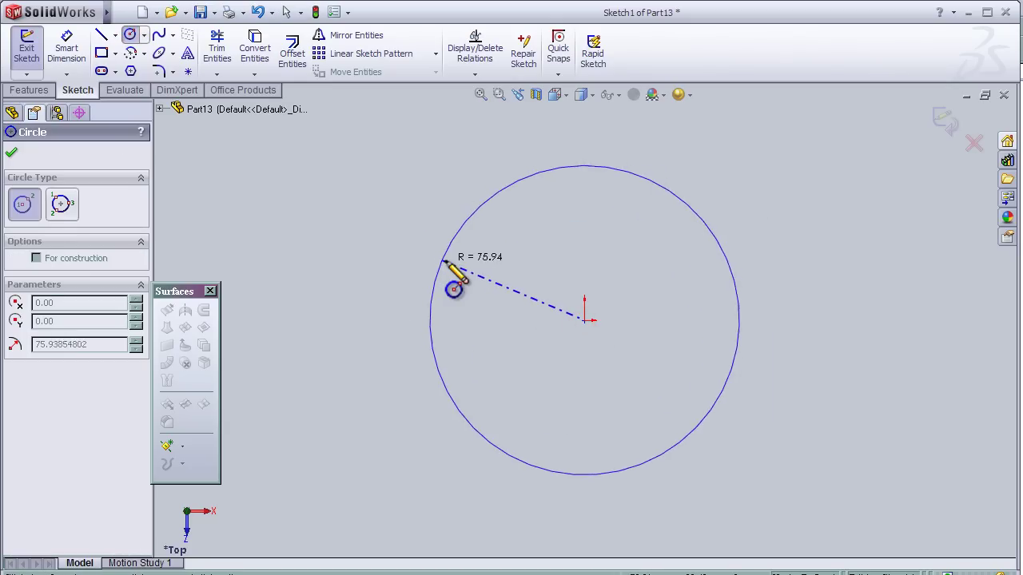
click(468, 292)
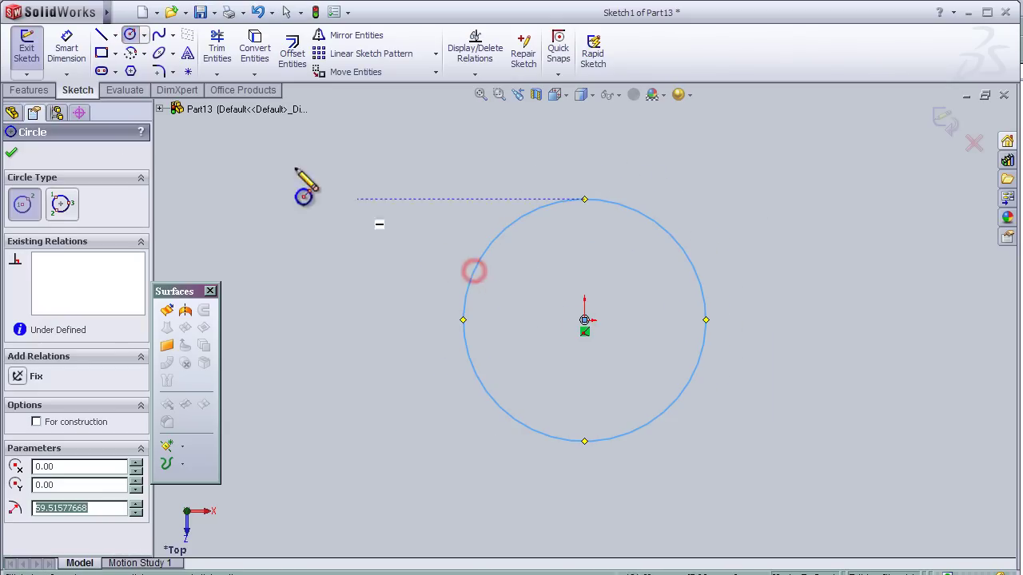
- Sketch a corner rectangle about 140 by 56 mm, starting directly above the circle's centre and extending past the circle in the positive X direction
click(102, 53)
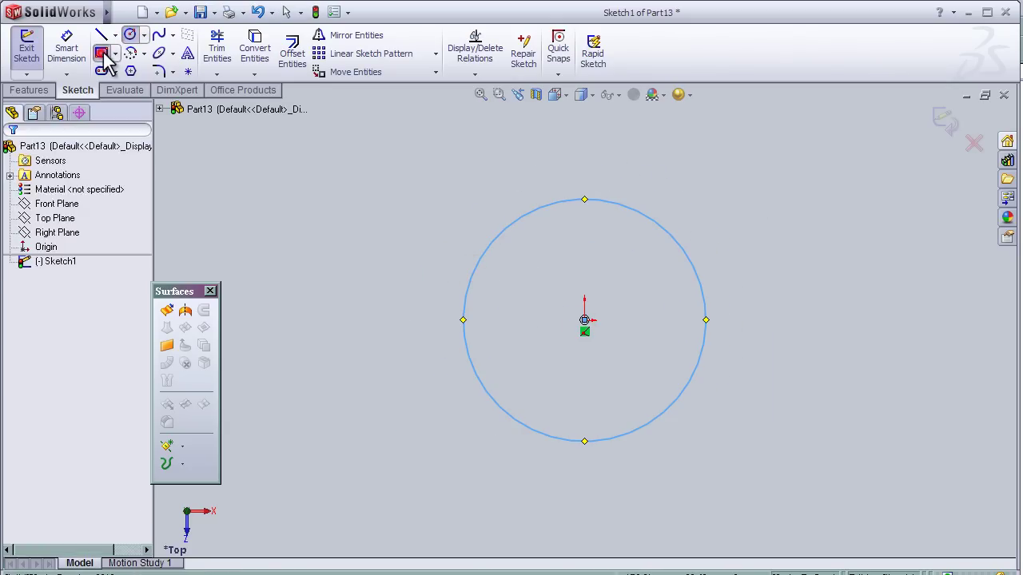
click(584, 281)
click(588, 367)
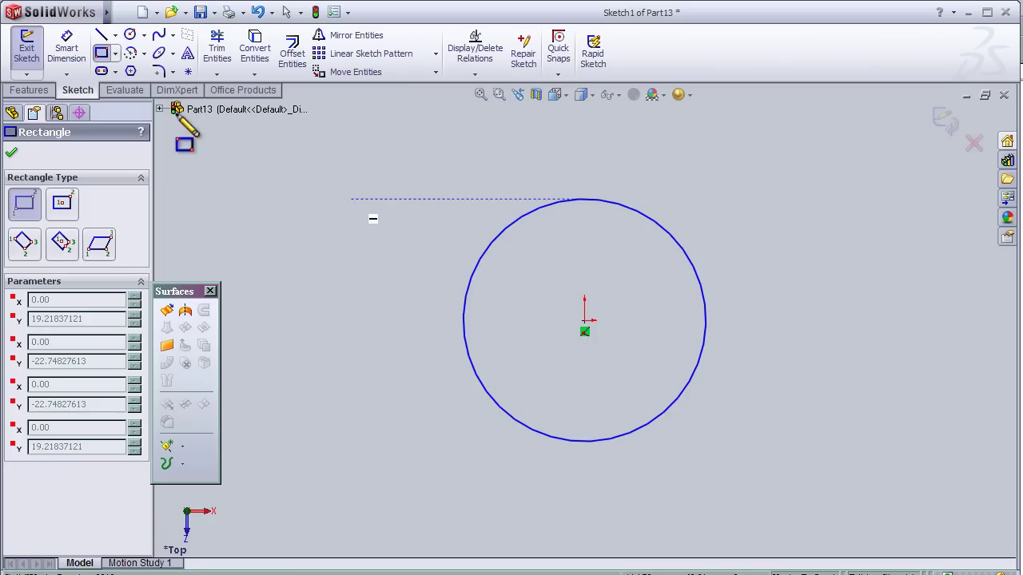
click(584, 268)
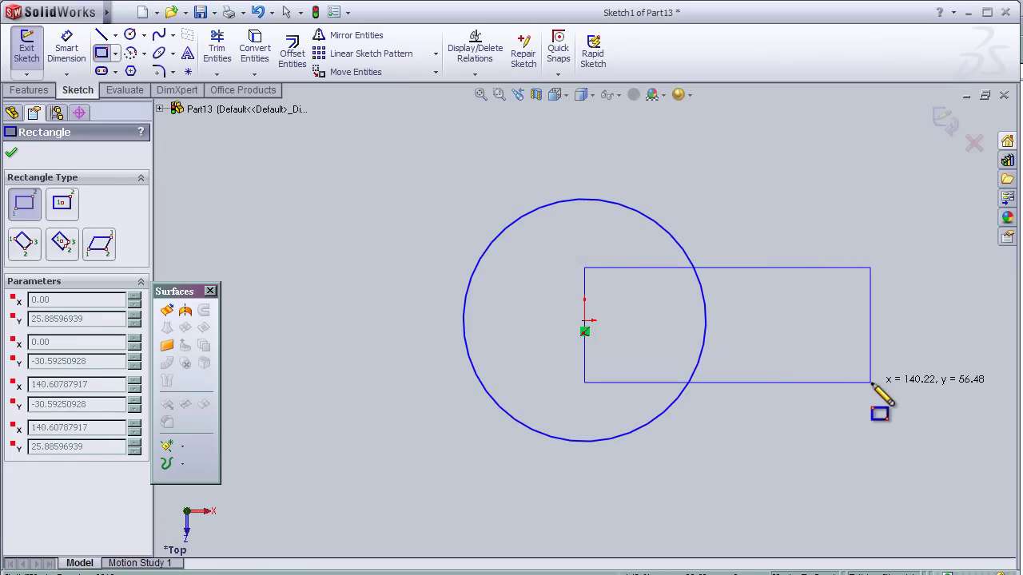
click(874, 382)
key(Escape)
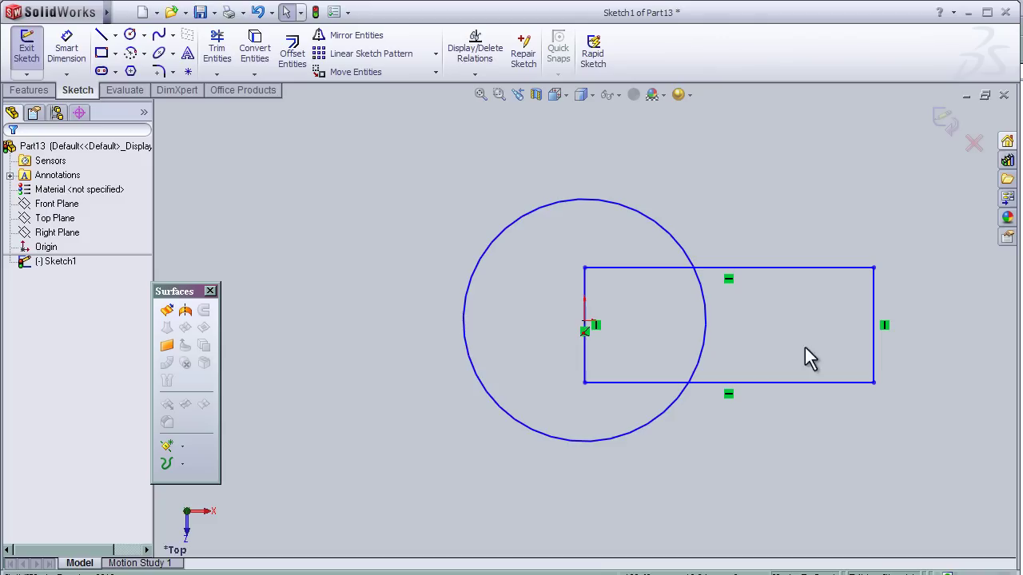
- Trim the rectangle's lines inside the circle and the arc inside the rectangle to leave a single keyhole-shaped outline
click(223, 66)
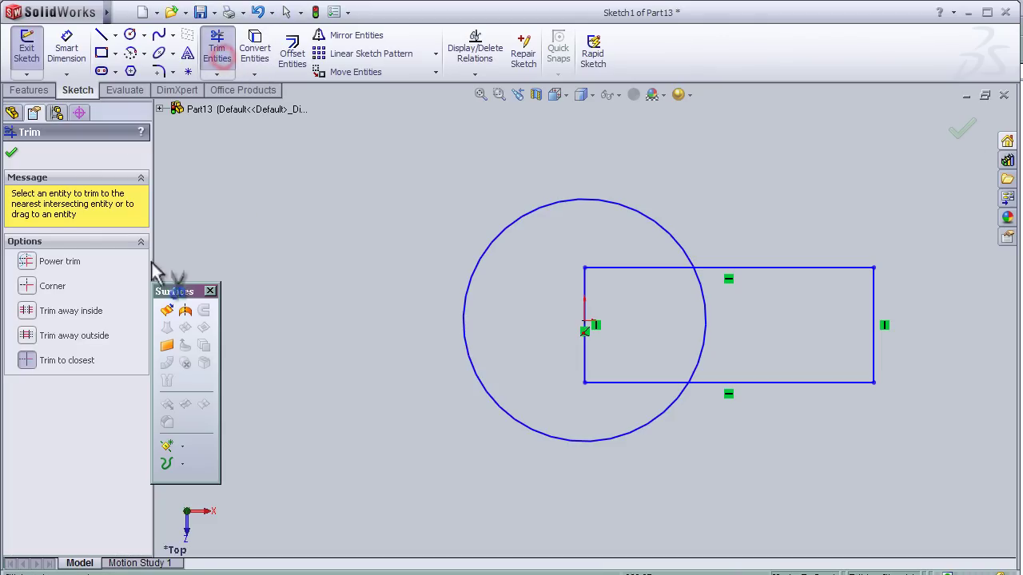
click(651, 269)
click(702, 296)
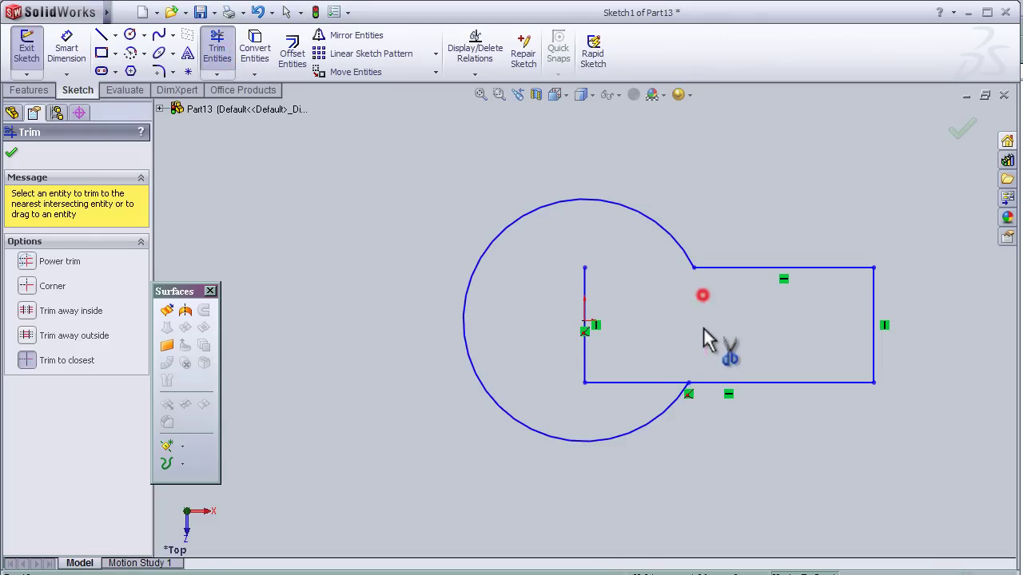
click(665, 382)
click(584, 294)
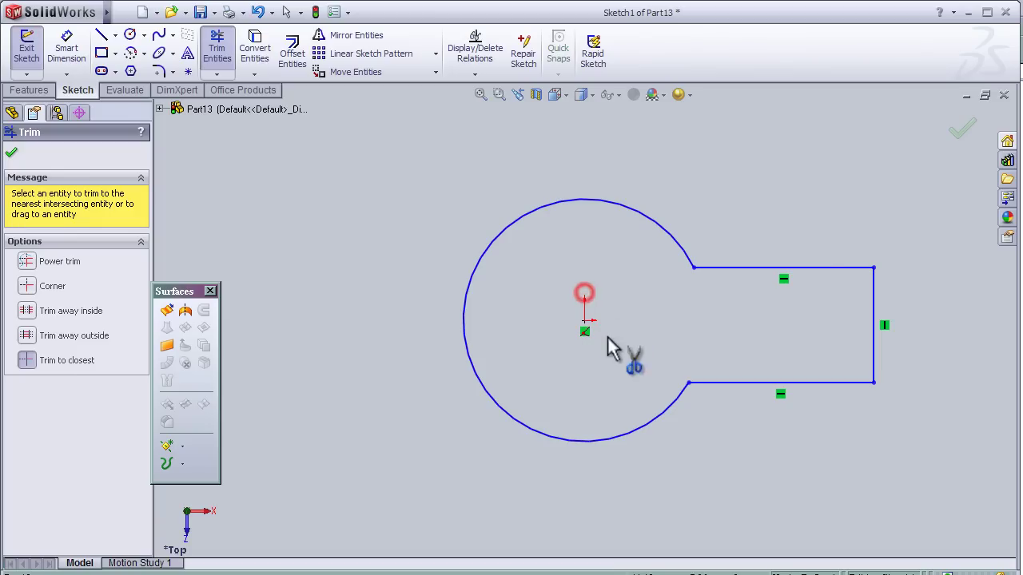
- Fillet both corners where the circle meets the straight neck lines with a 40 mm radius
click(157, 72)
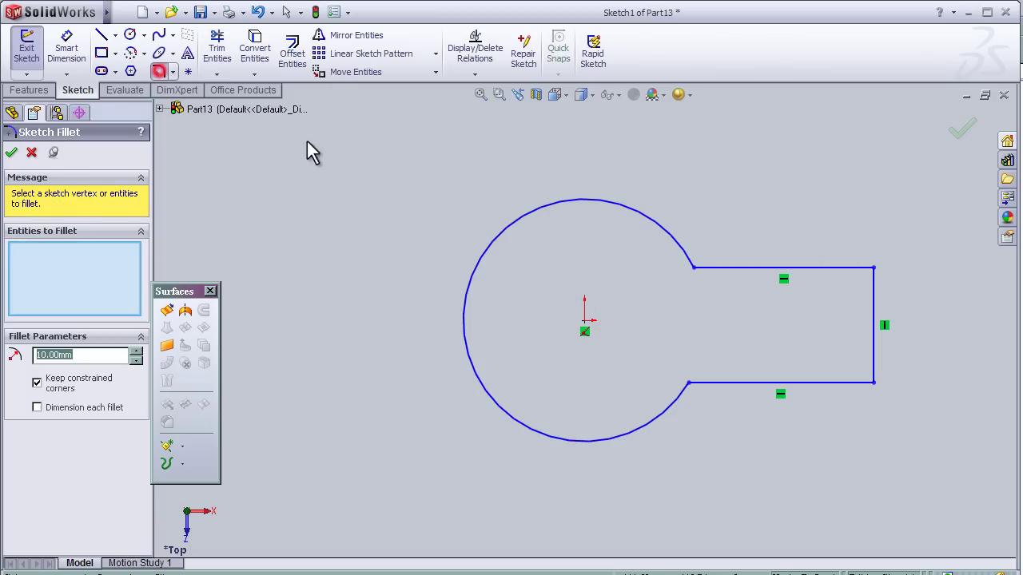
click(695, 268)
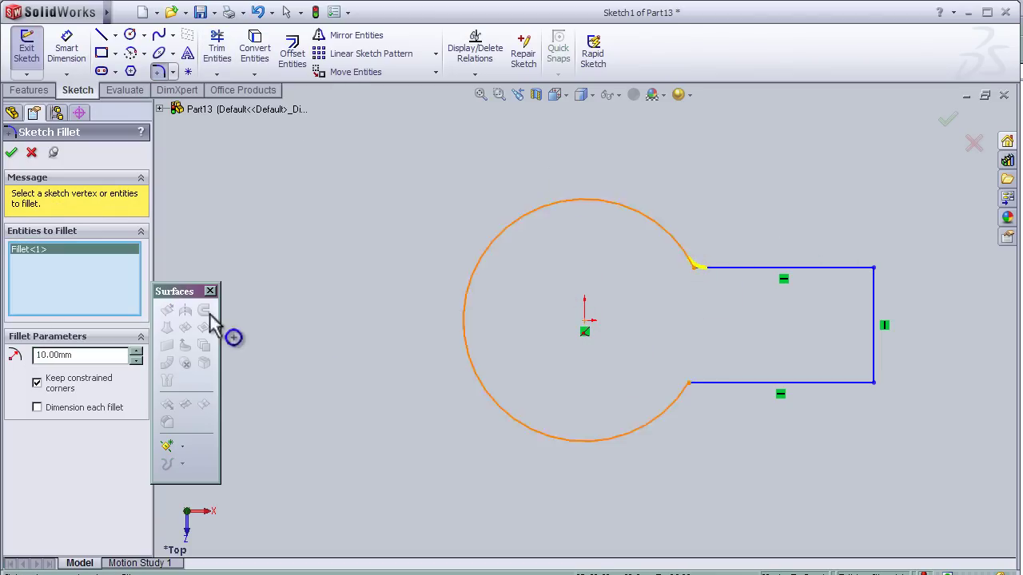
click(137, 352)
click(138, 352)
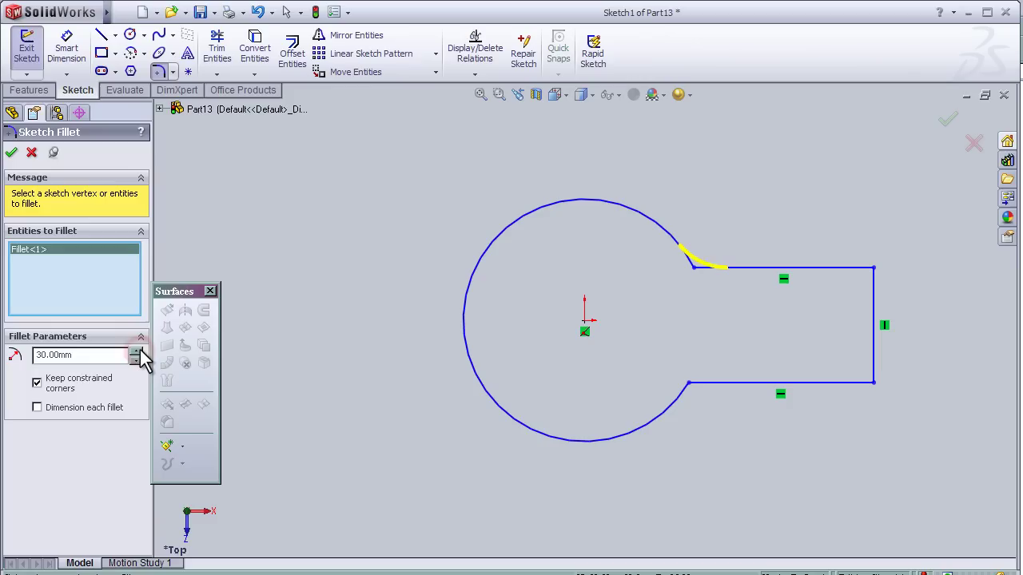
click(138, 351)
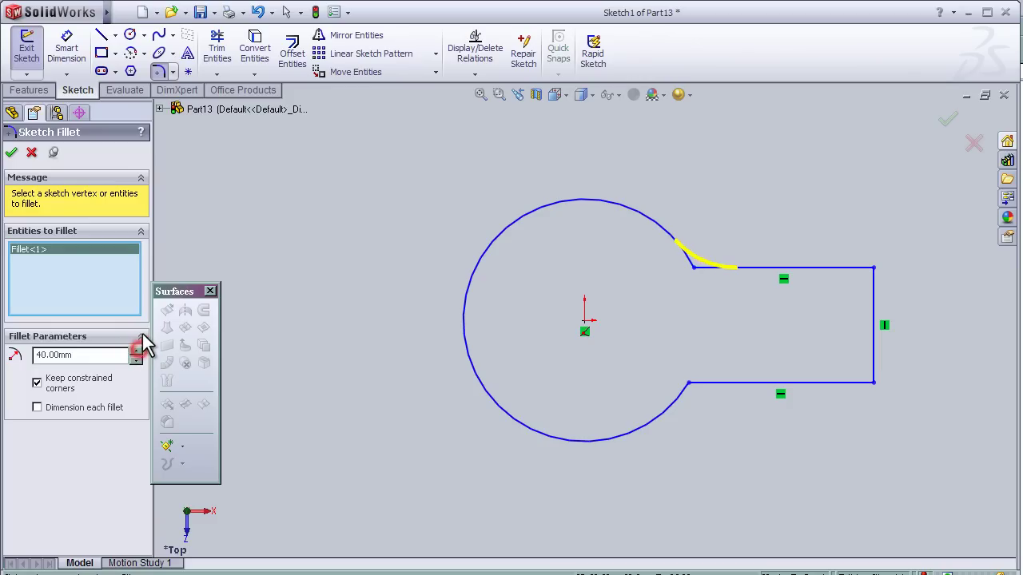
click(689, 384)
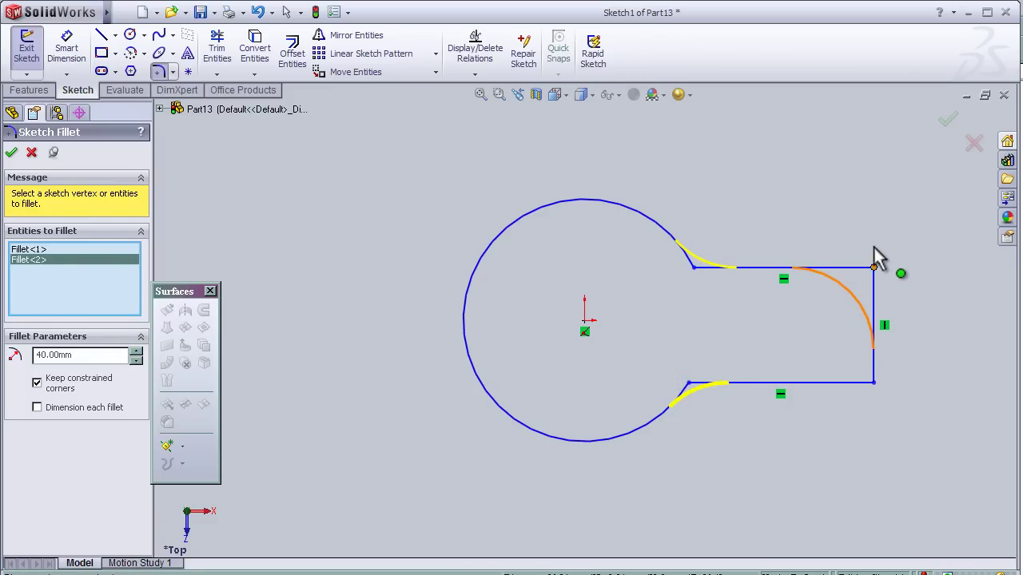
click(13, 152)
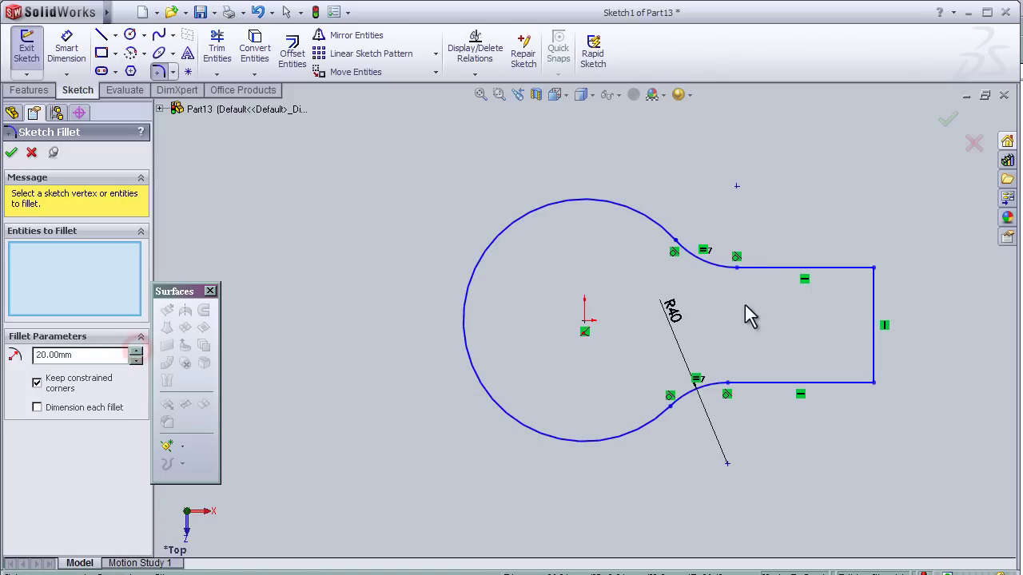
- Fillet the two outer corners at the neck's free end with a 20 mm radius and finish the sketch fillets
click(873, 268)
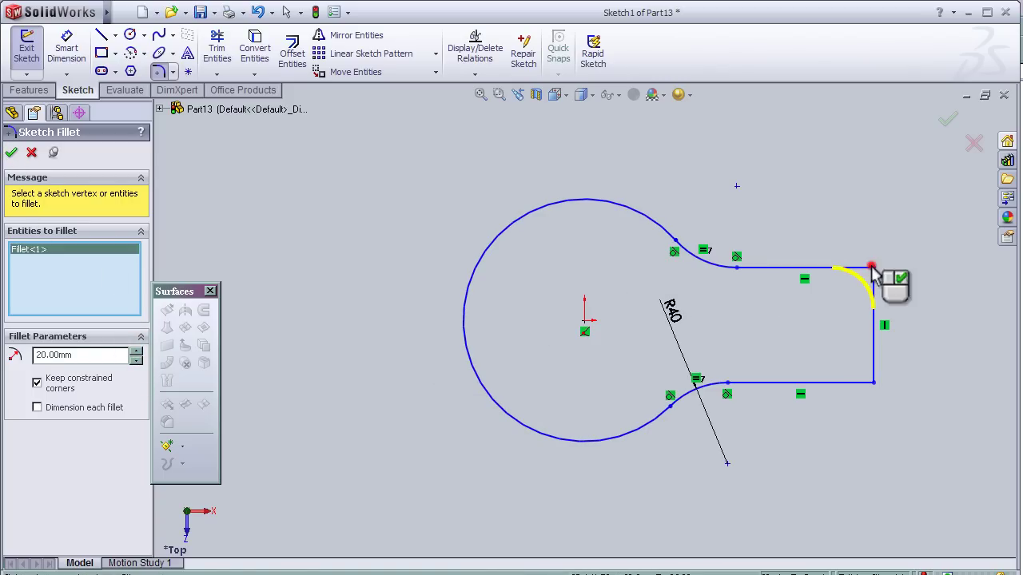
click(873, 383)
click(948, 119)
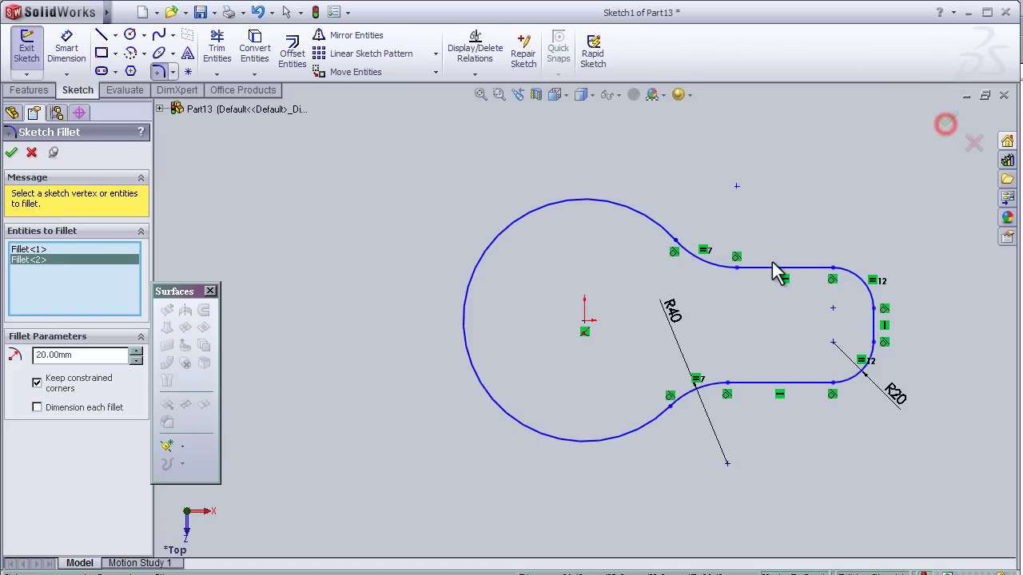
mouse_move(496, 463)
middle_down()
mouse_move(487, 429)
mouse_move(512, 397)
middle_up()
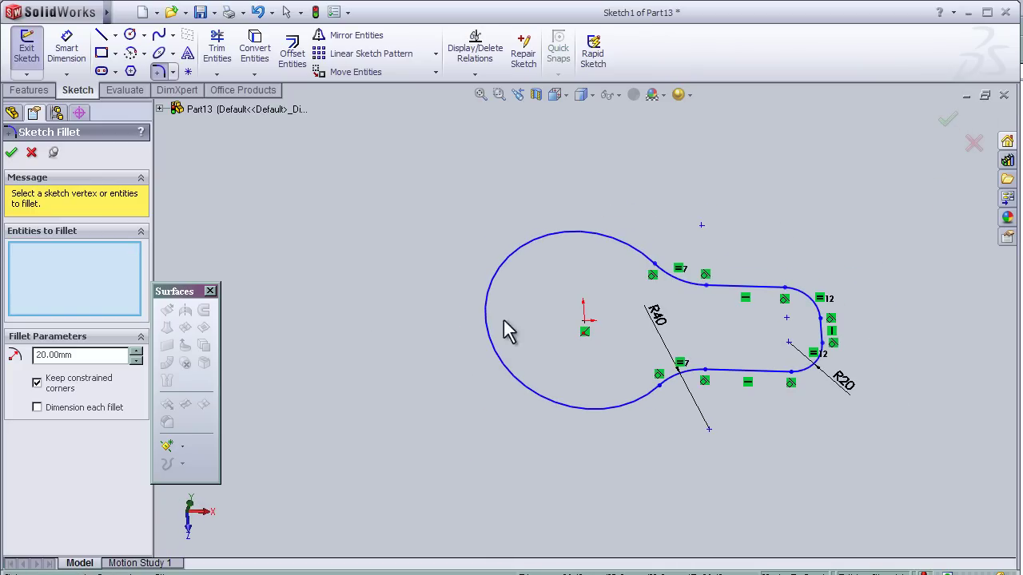
click(949, 122)
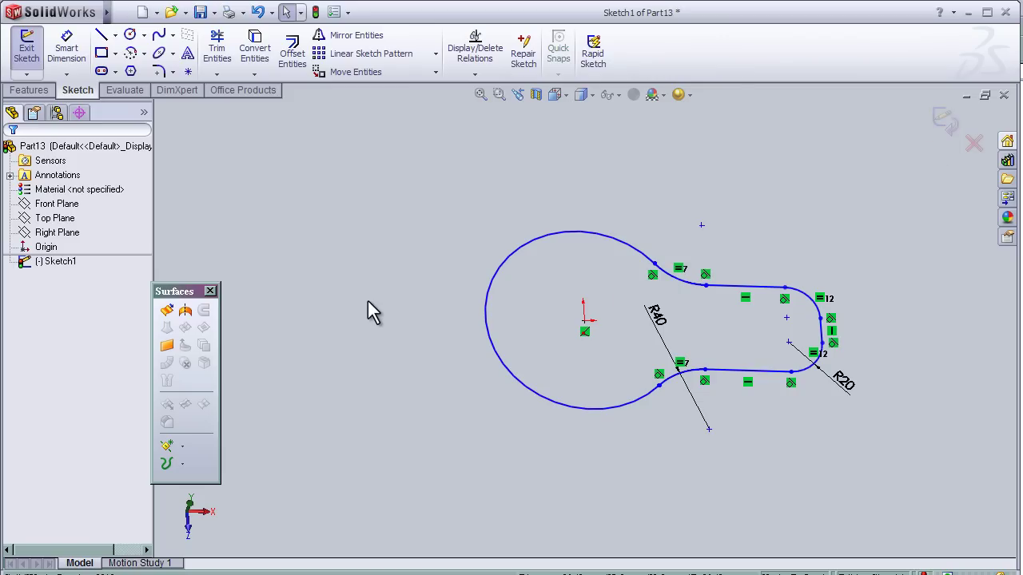
- Extrude the keyhole profile as a surface, blind 30 mm in Direction 1 and 30 mm in Direction 2
click(166, 312)
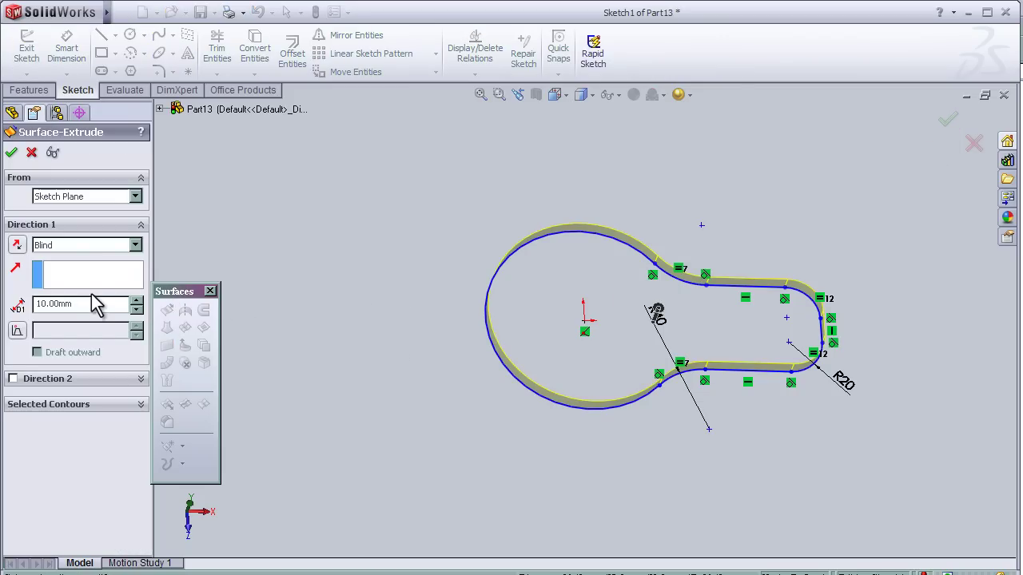
click(137, 300)
click(137, 299)
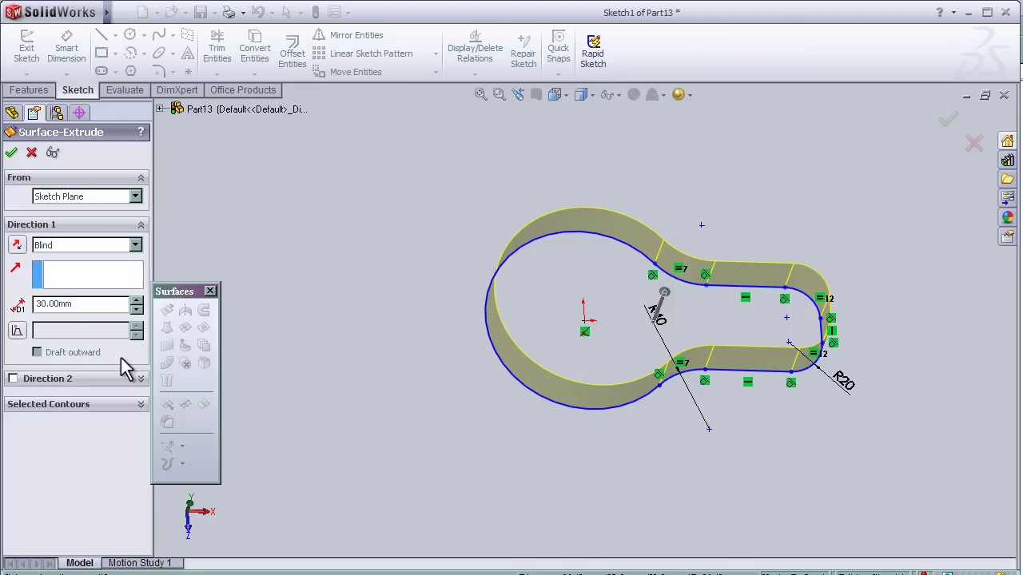
click(14, 379)
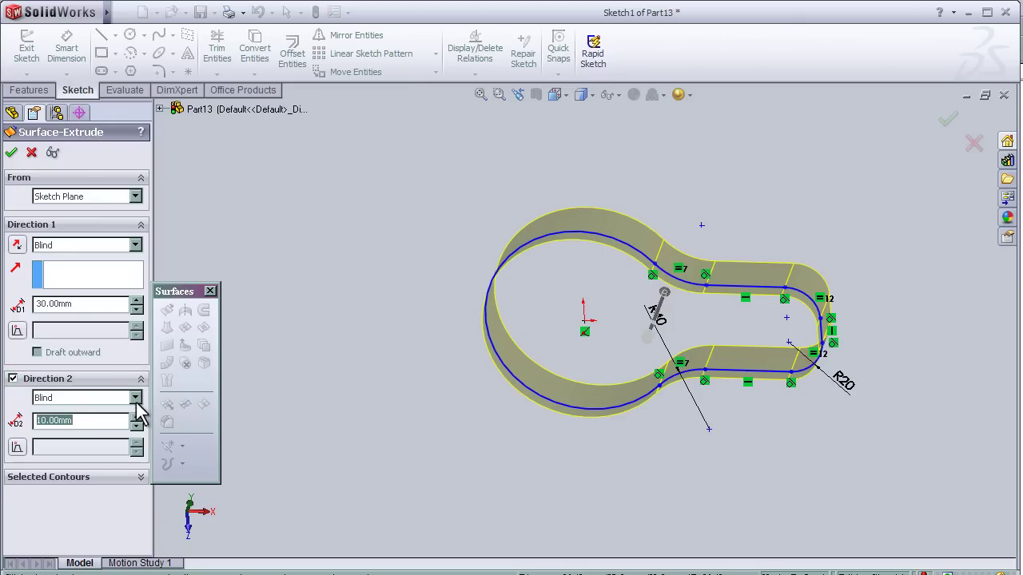
click(137, 417)
click(136, 417)
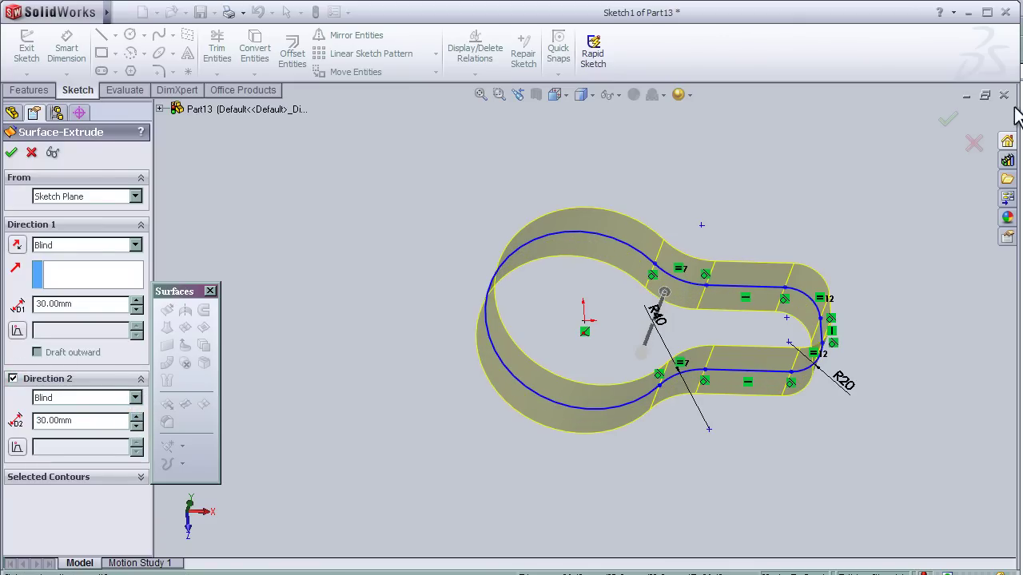
click(948, 121)
- Create a 3D sketch with a line across the neck joining the two upper-edge vertices where the circular wall meets the fillets
middle_drag(574, 341, 398, 240)
click(388, 292)
middle_drag(758, 176, 748, 270)
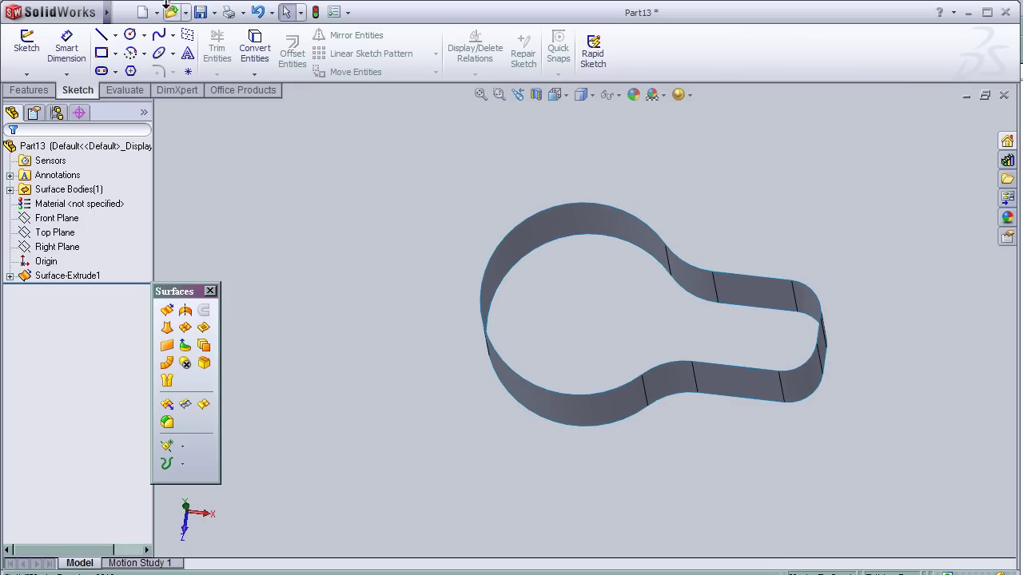
click(123, 13)
click(211, 13)
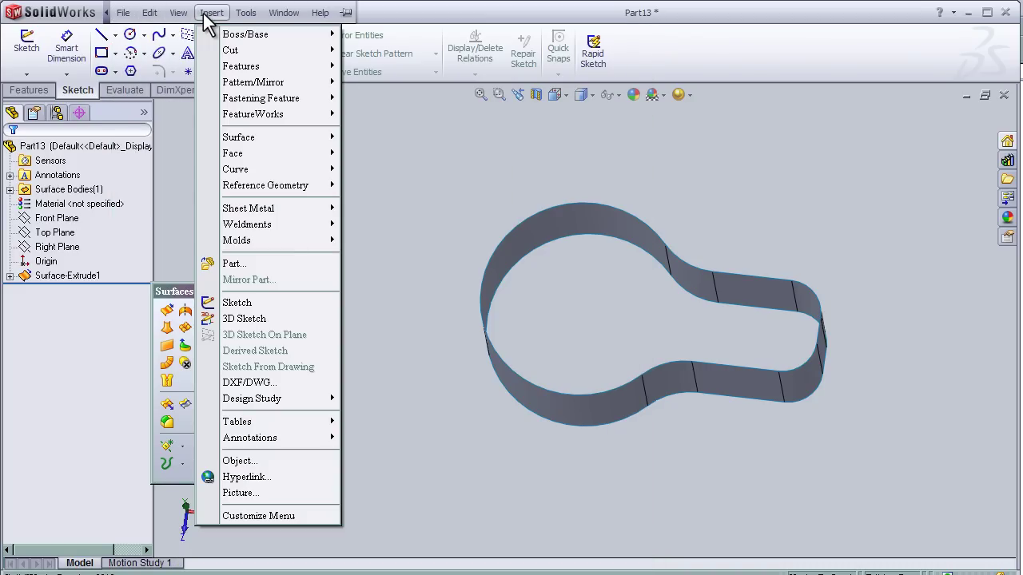
click(266, 321)
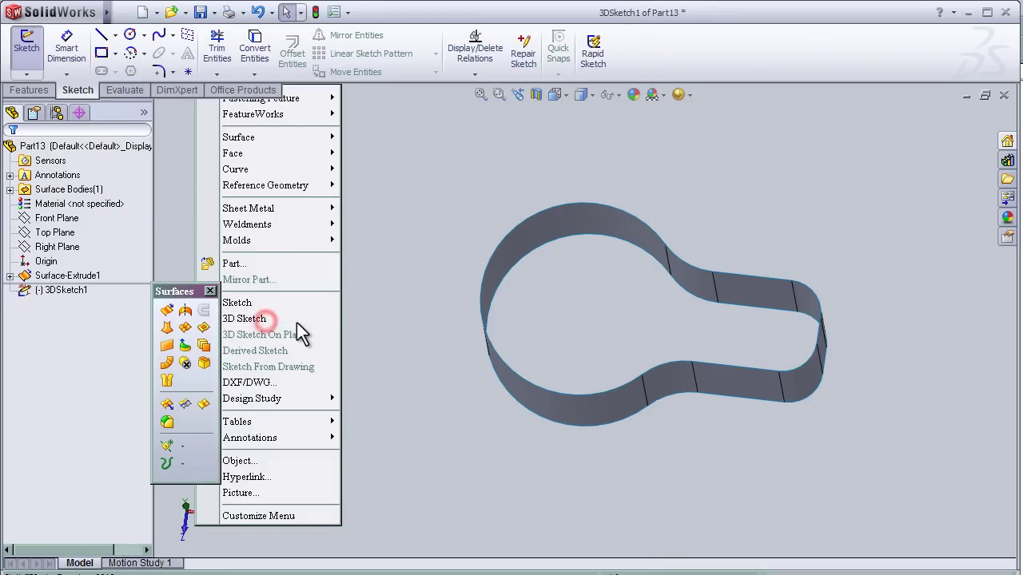
click(101, 35)
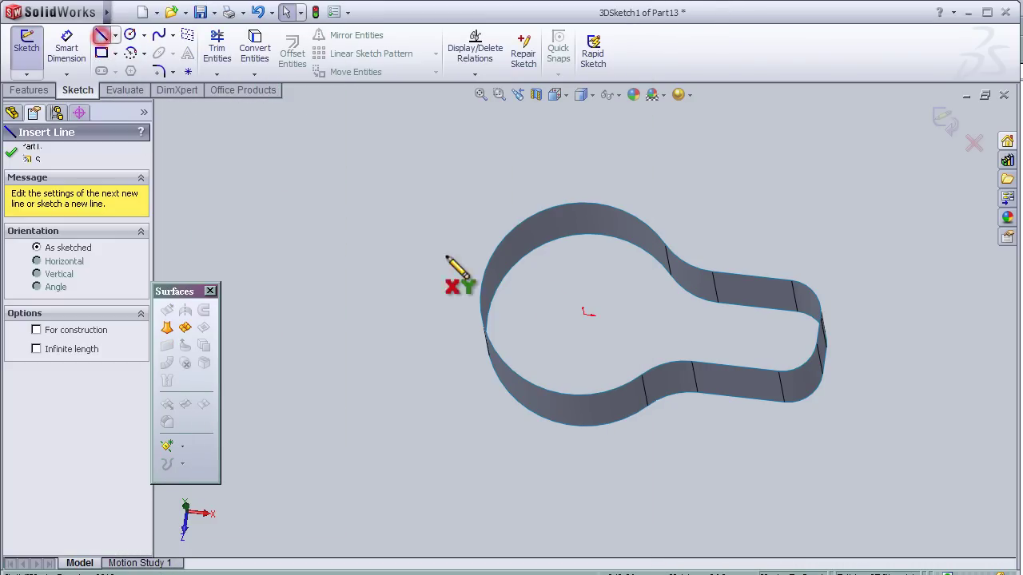
click(664, 243)
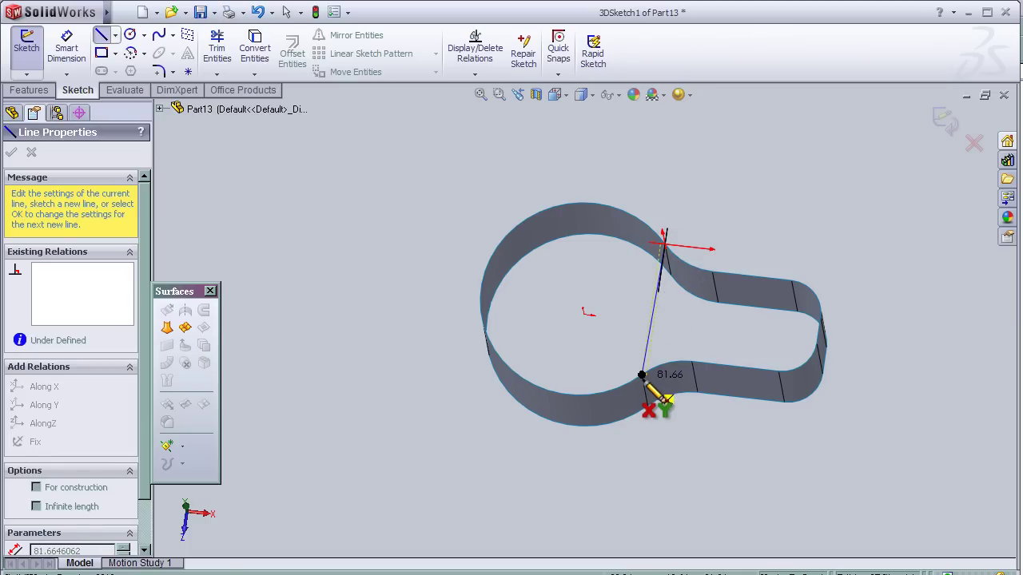
click(642, 376)
key(Escape)
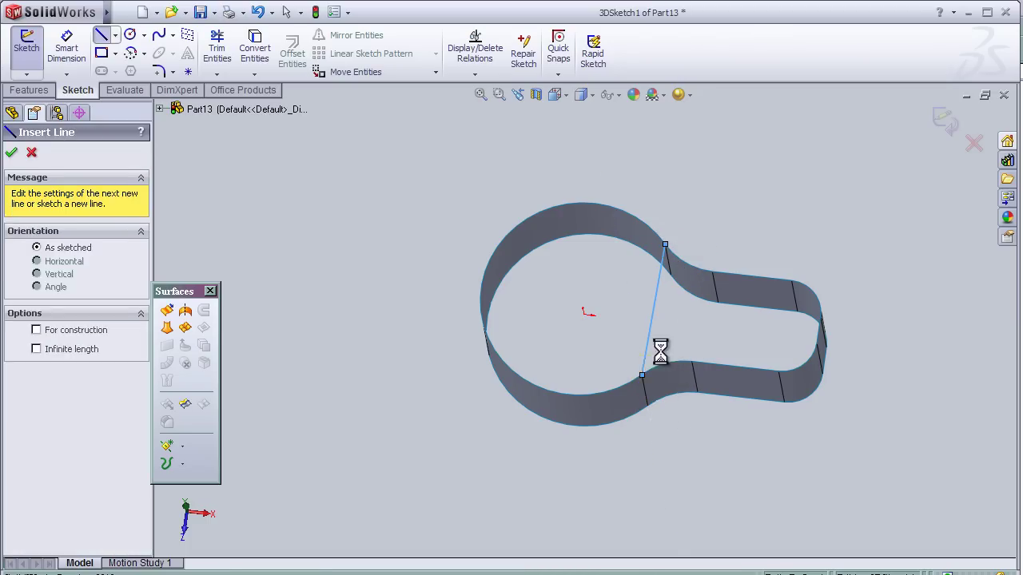
key(Escape)
- Start a boundary surface with the circular upper edge and the 3D sketch line as Direction 1 curves, keeping tangency at None
middle_drag(461, 327, 422, 340)
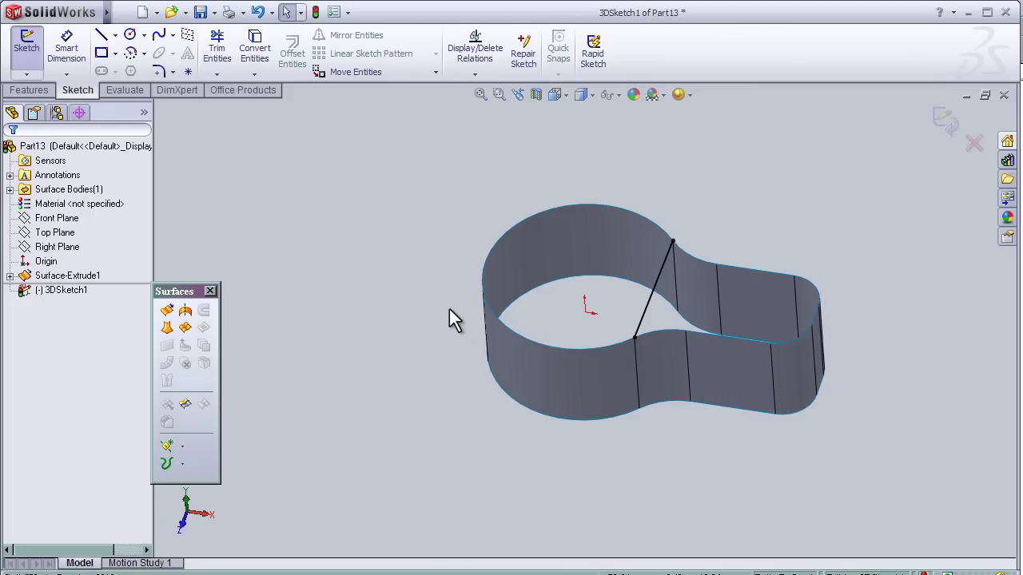
click(185, 327)
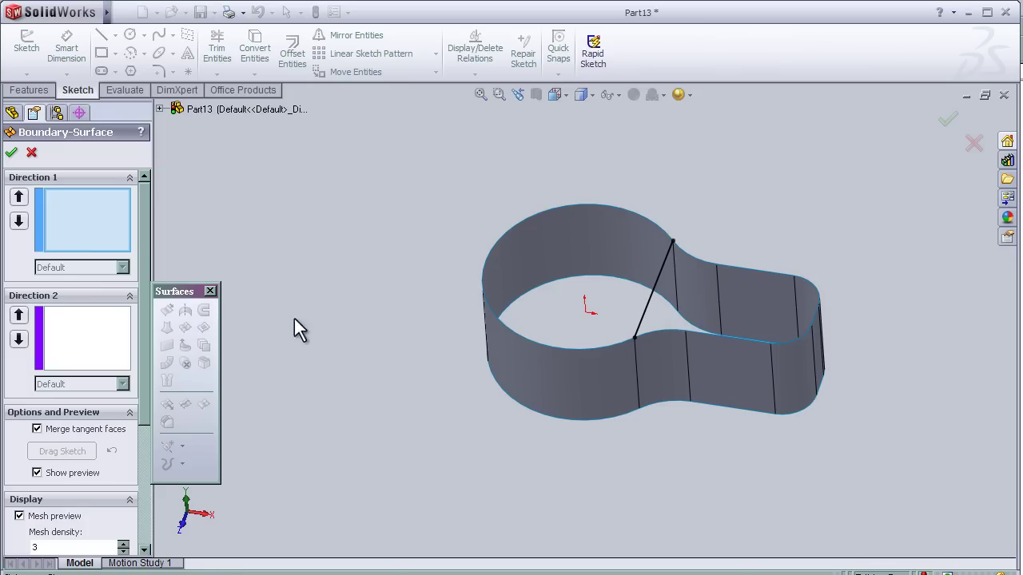
click(487, 304)
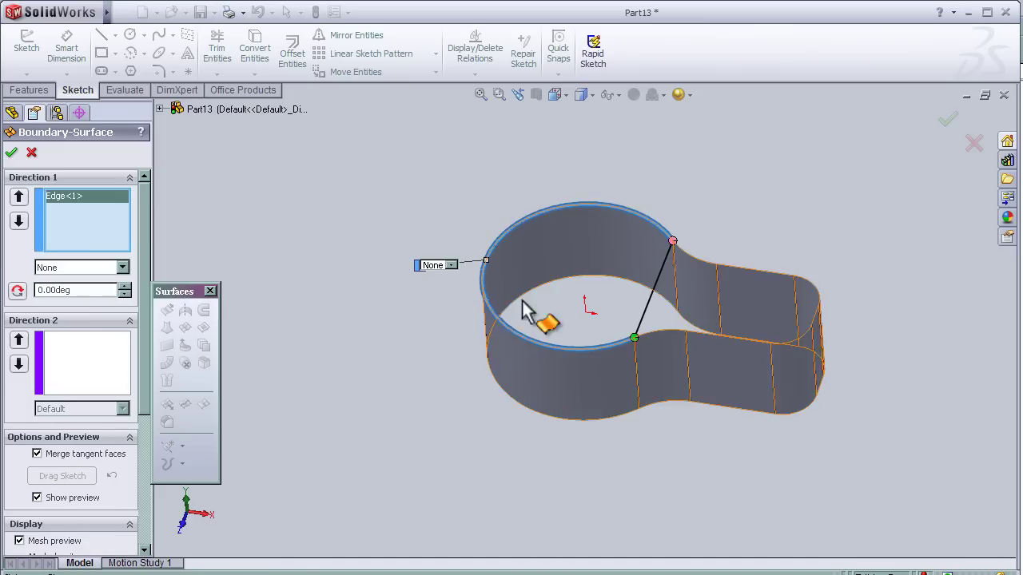
click(651, 307)
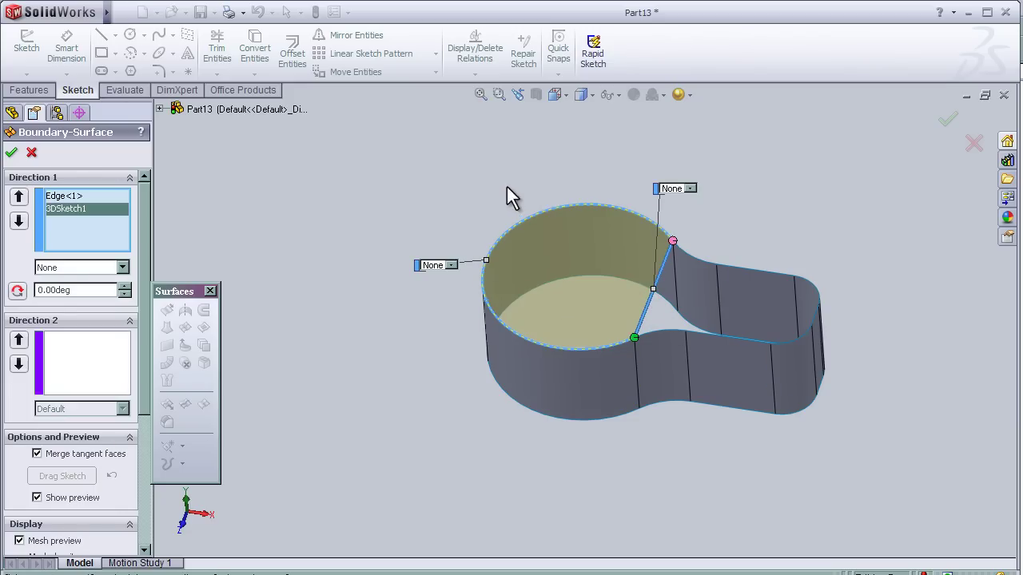
middle_drag(762, 229, 769, 250)
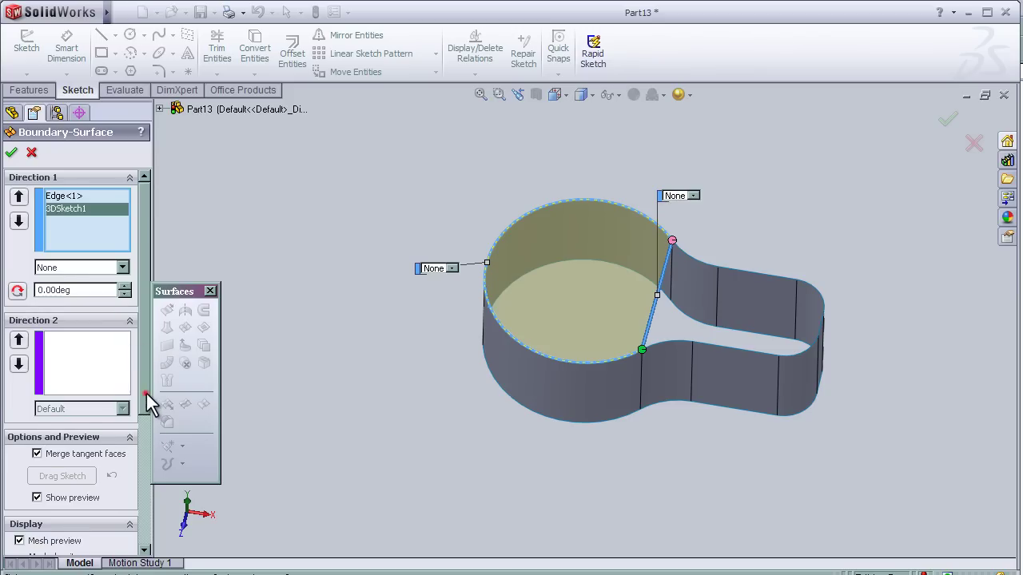
drag(146, 393, 146, 406)
click(123, 245)
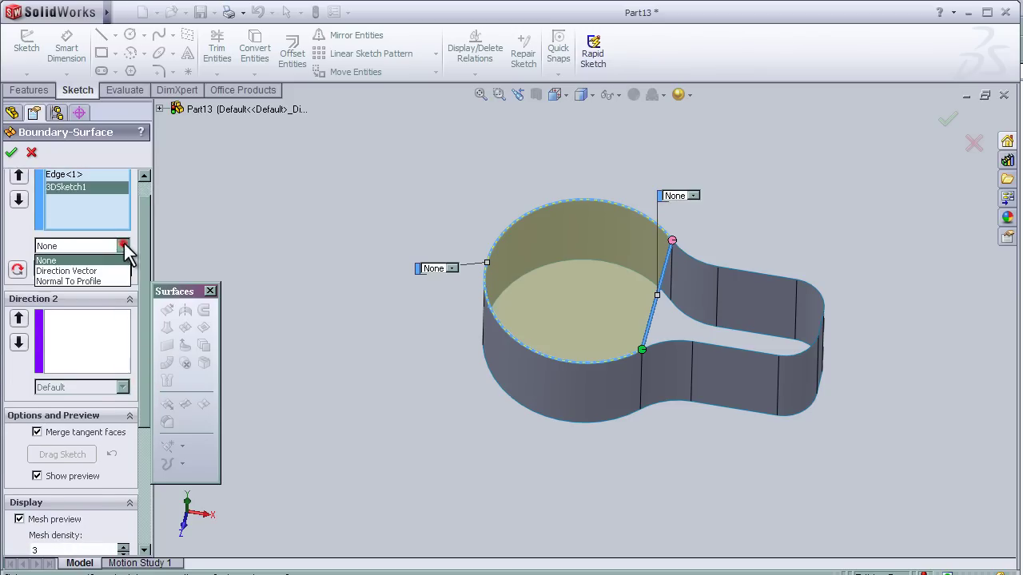
click(86, 265)
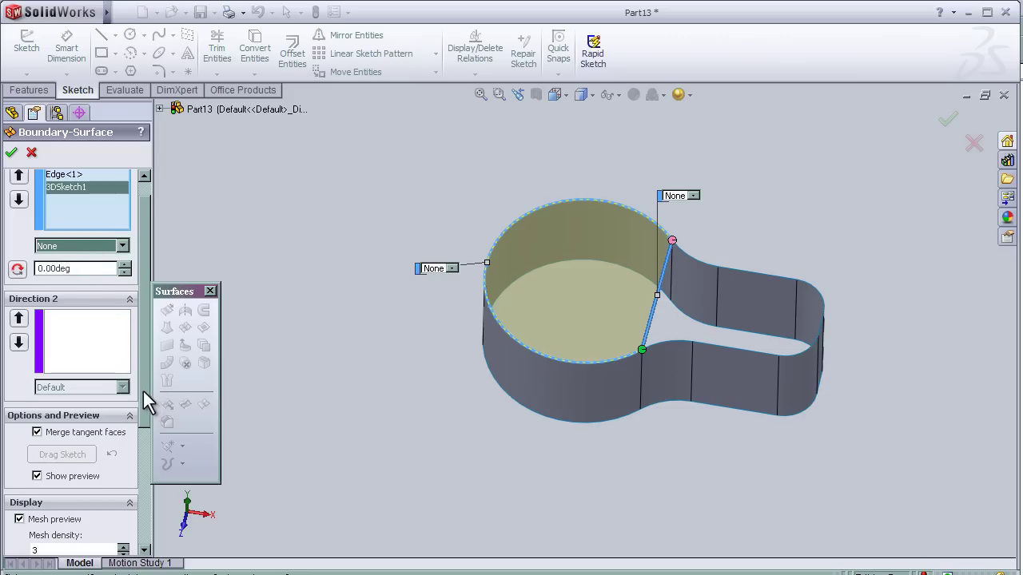
- Set the boundary surface preview's mesh density to 6
drag(143, 390, 138, 470)
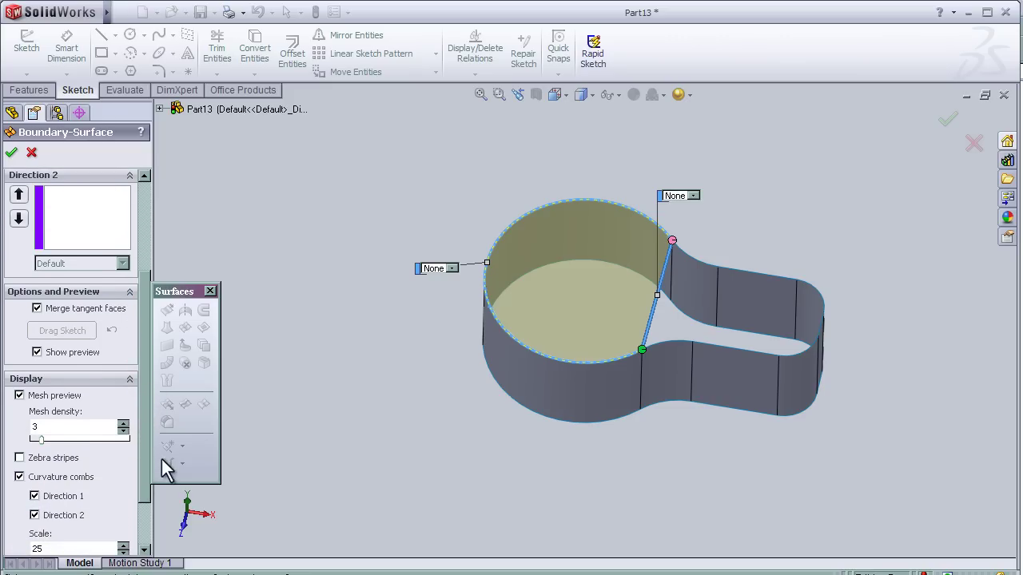
click(123, 423)
click(122, 423)
click(52, 442)
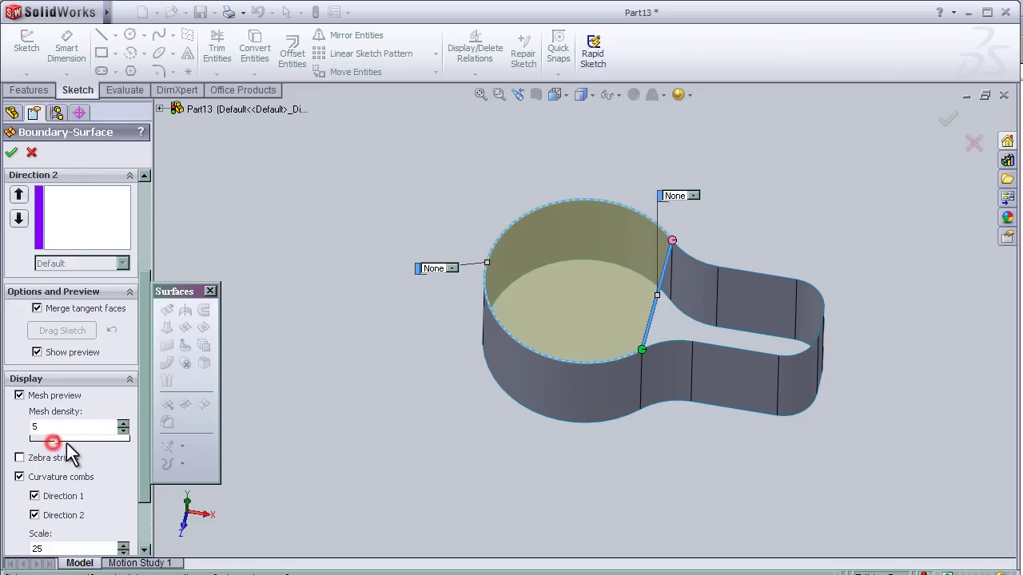
drag(67, 443, 73, 441)
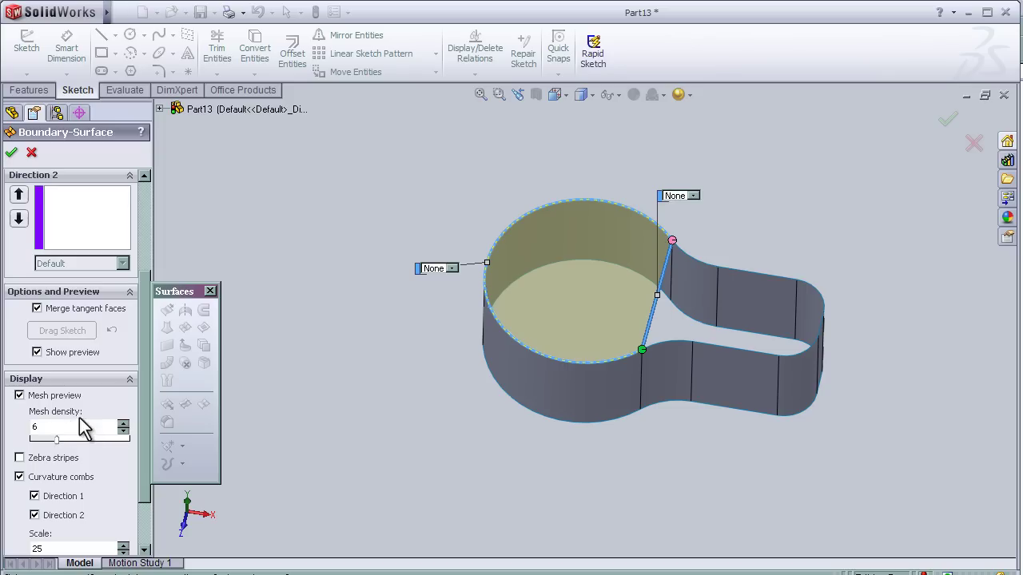
- Preview the boundary surface with zebra stripes, turn them off again, and create the surface over the circular opening
drag(141, 388, 146, 449)
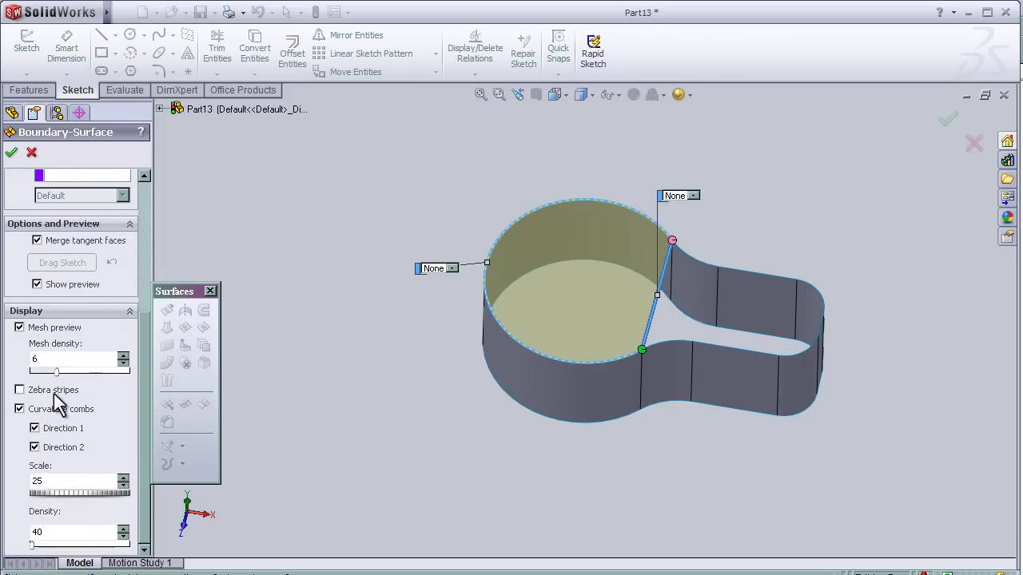
click(20, 390)
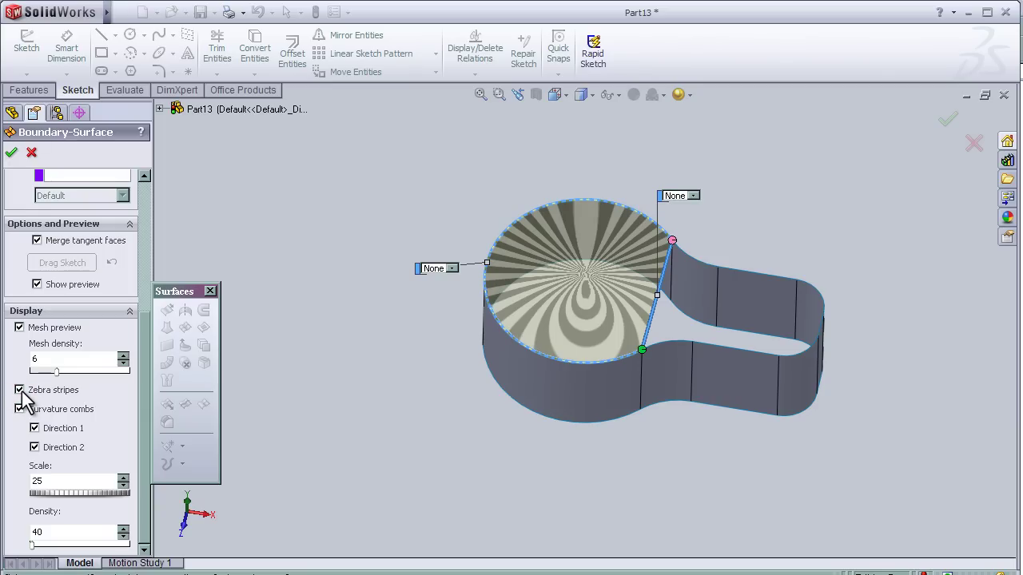
click(19, 390)
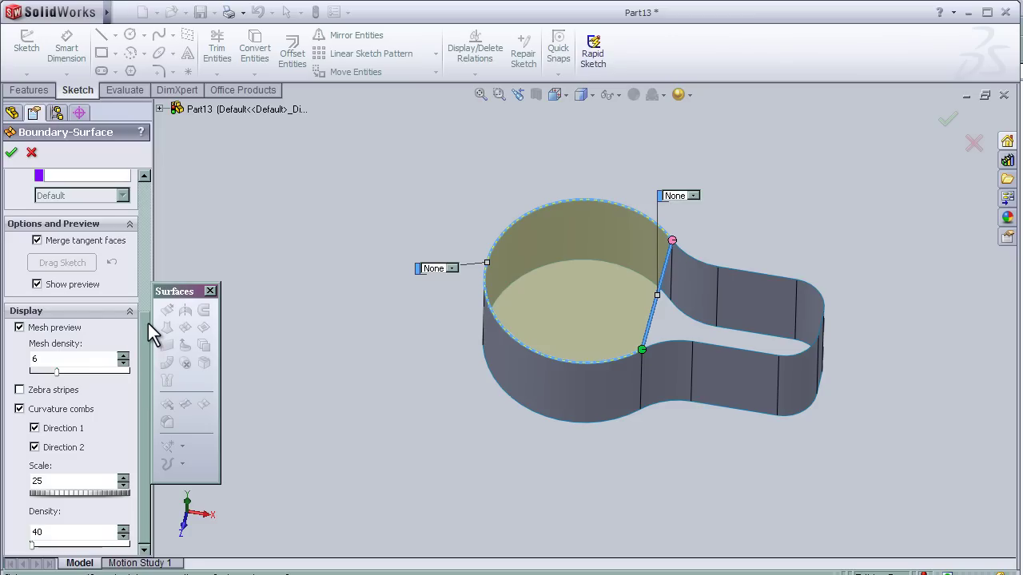
drag(145, 358, 144, 216)
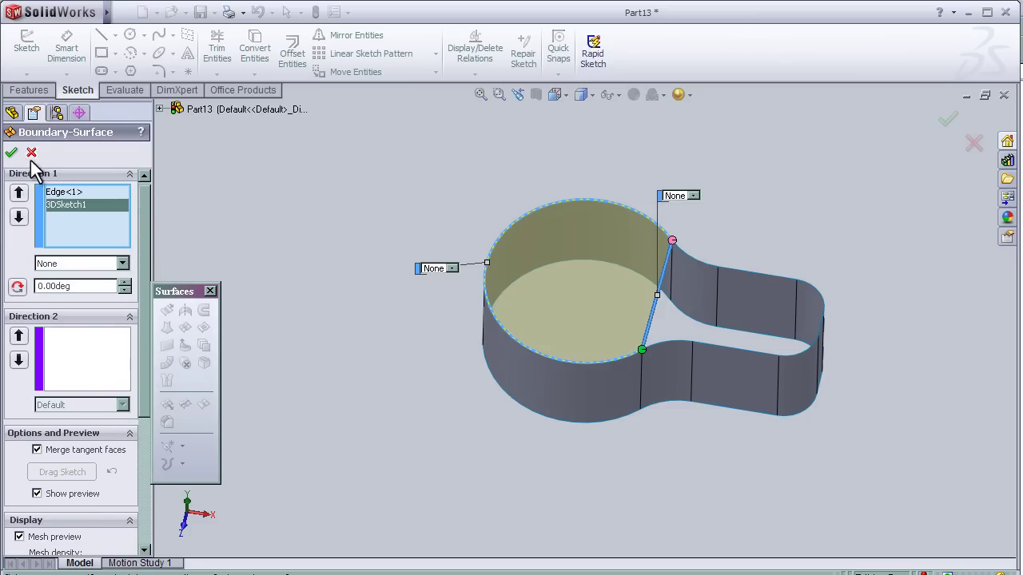
click(11, 152)
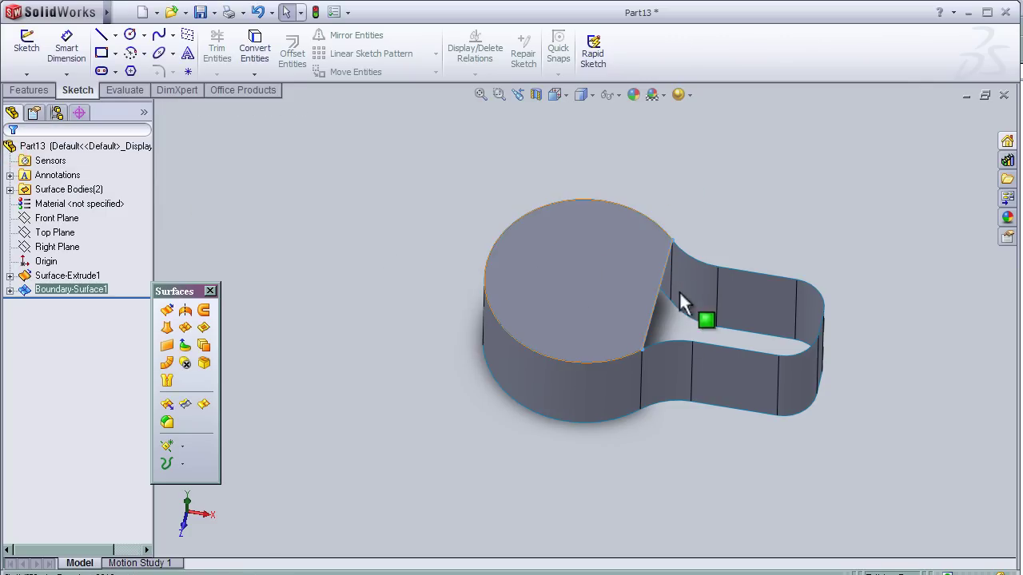
- Create a 3D sketch with a line across the neck joining the two upper-edge vertices where the fillets meet the straight walls
middle_drag(543, 438, 564, 472)
mouse_move(114, 16)
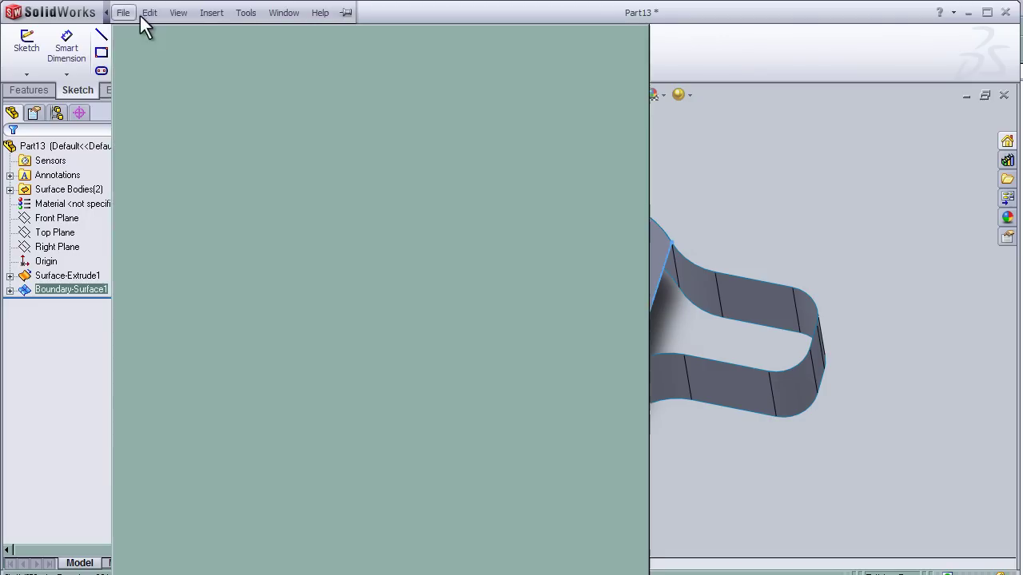
click(151, 12)
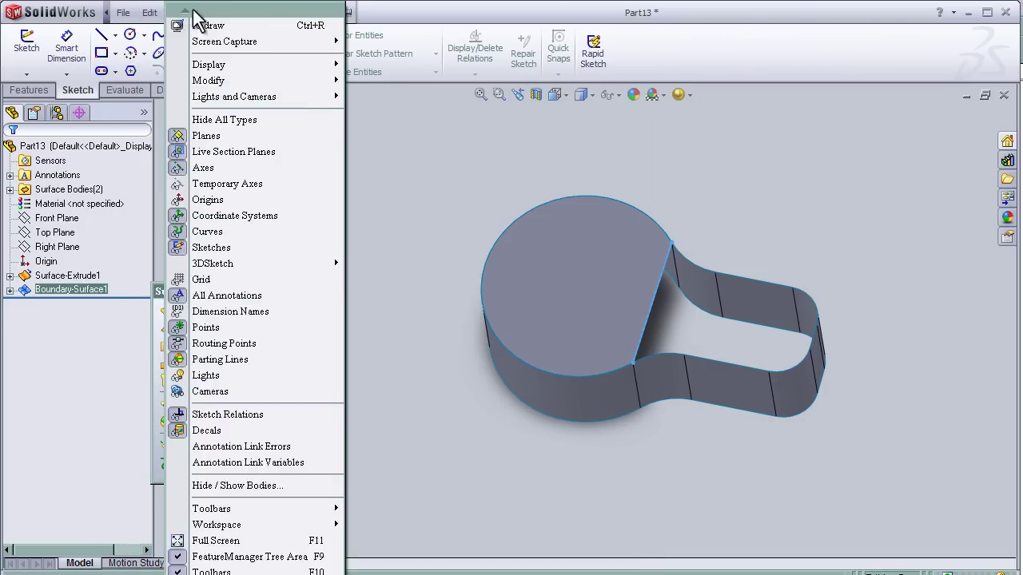
mouse_move(211, 13)
click(248, 318)
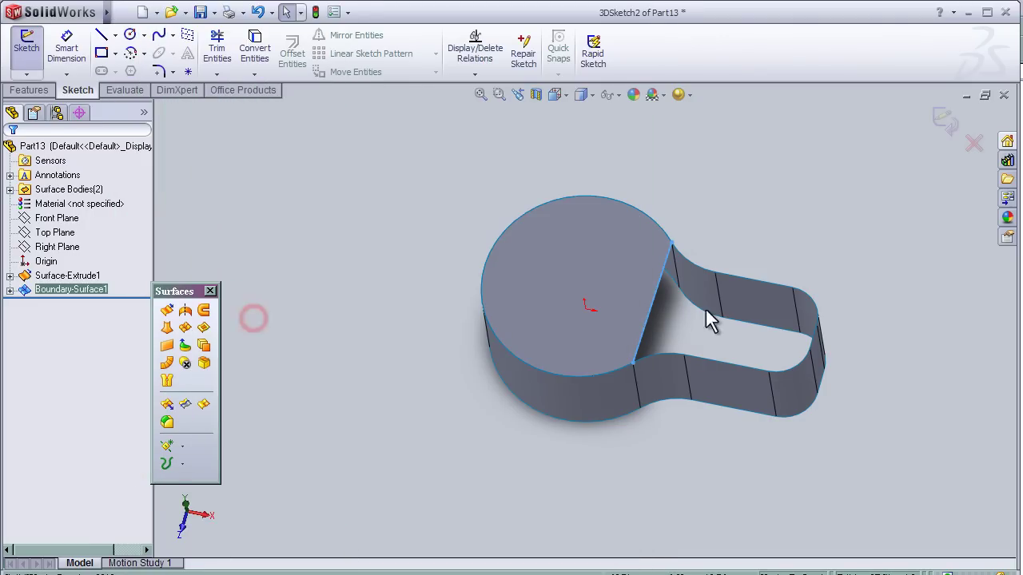
click(714, 283)
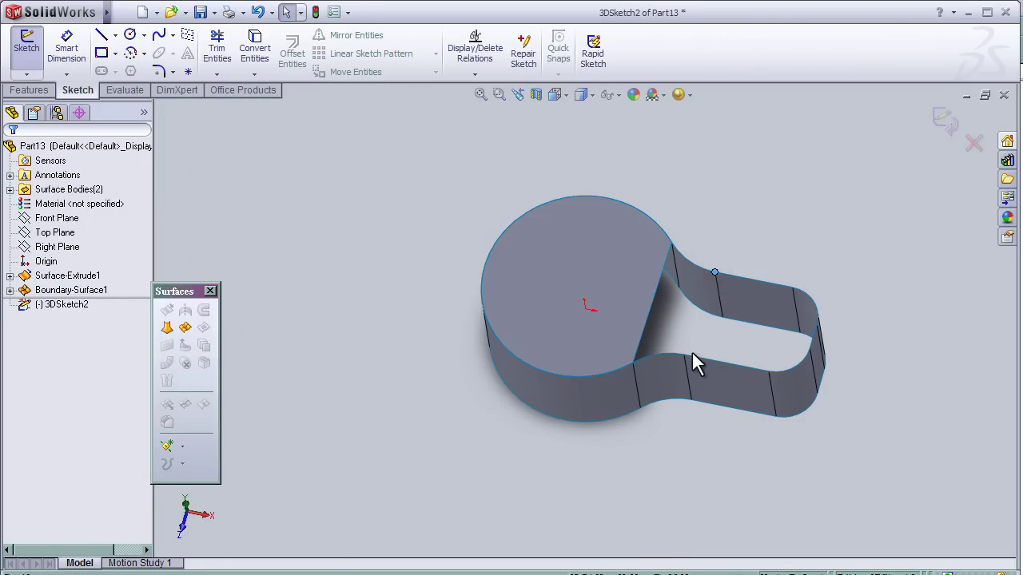
click(101, 35)
click(715, 272)
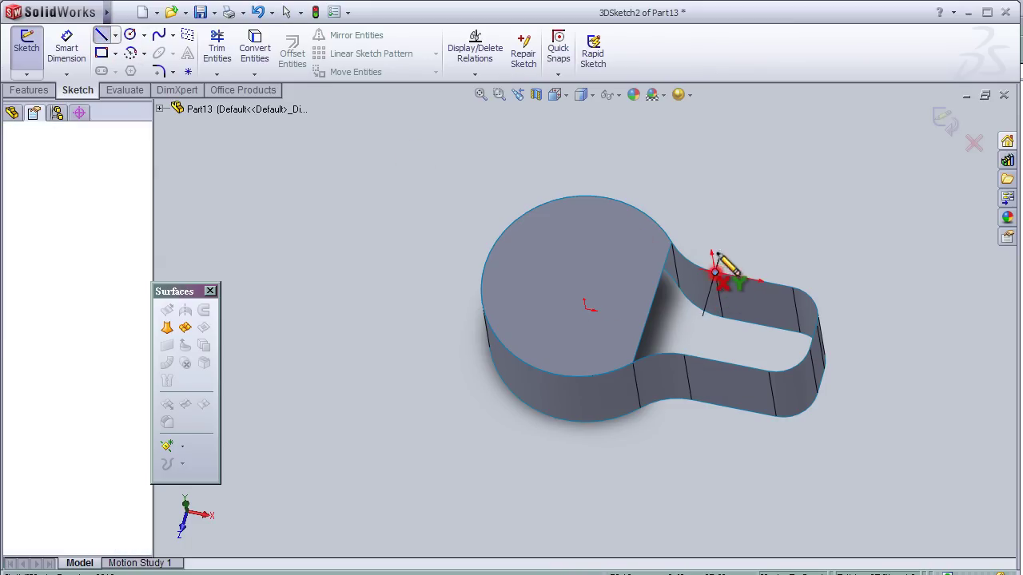
click(684, 357)
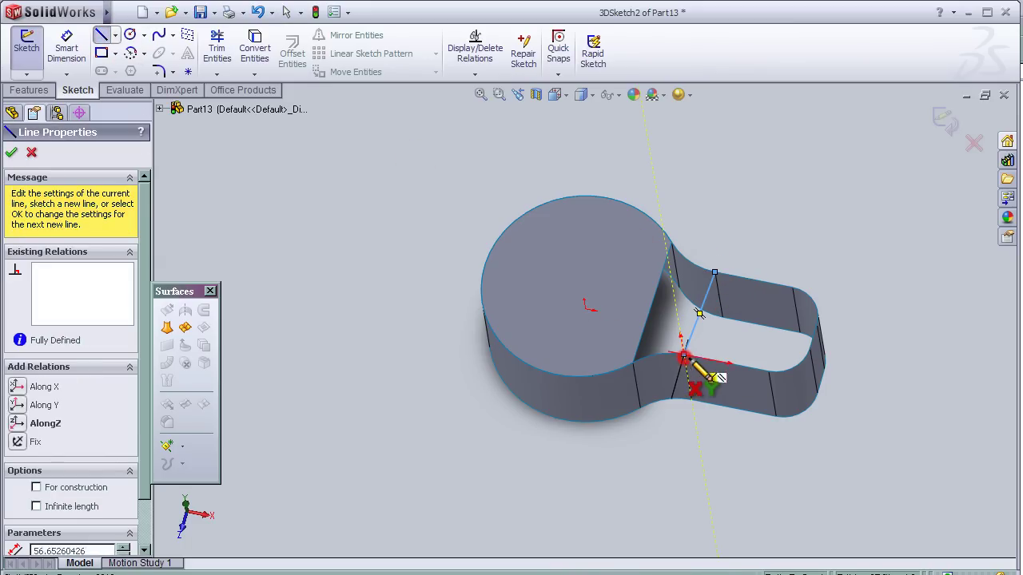
key(Escape)
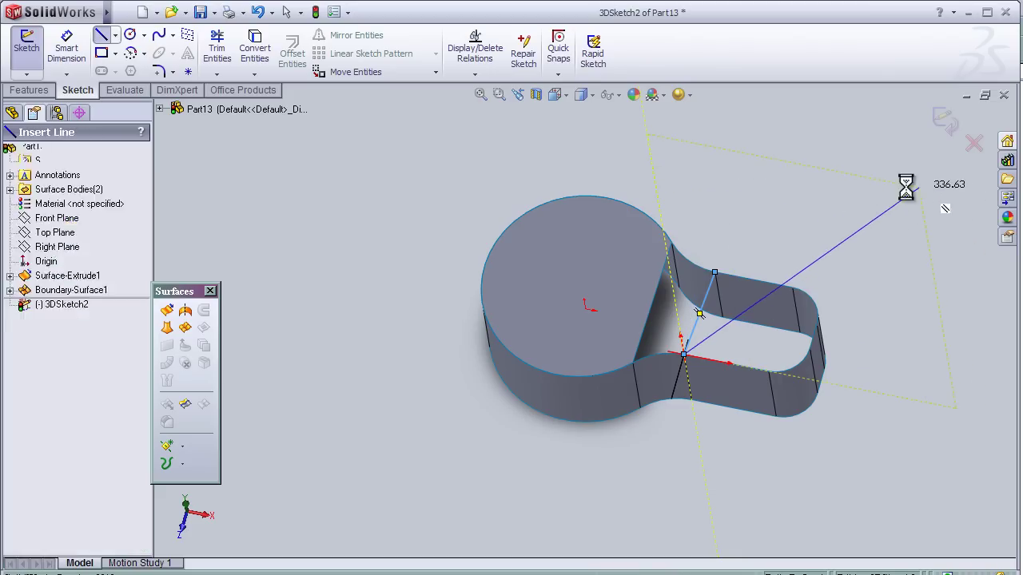
- Start a second boundary surface with the circular cap's straight edge and the new 3D sketch line as Direction 1 curves
middle_drag(445, 210, 440, 247)
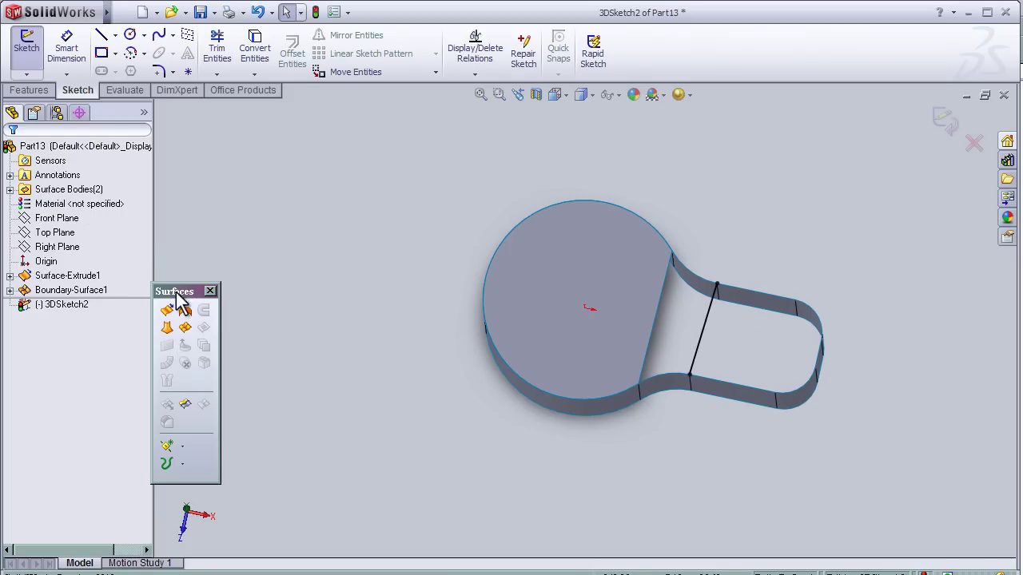
click(186, 329)
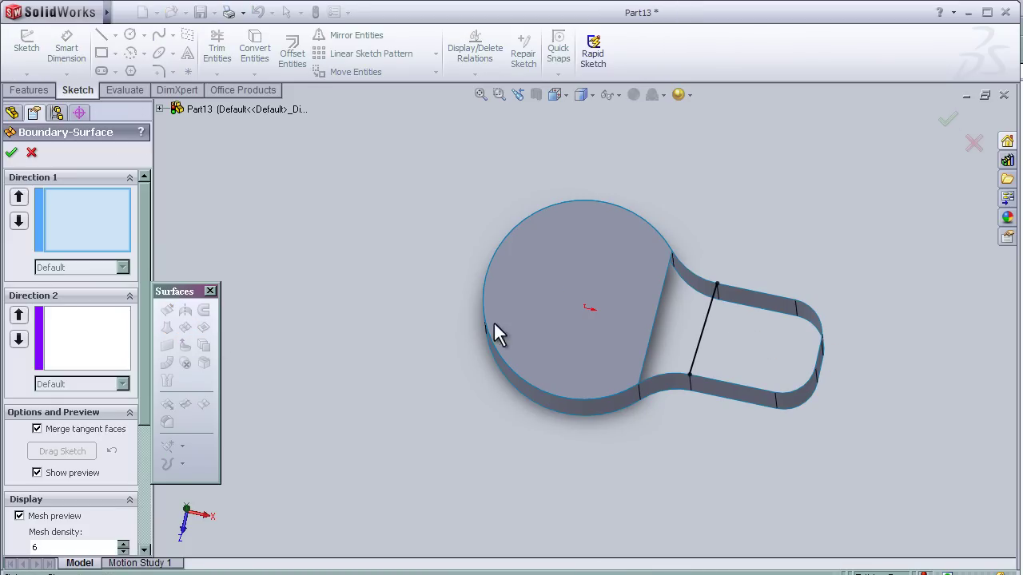
click(661, 314)
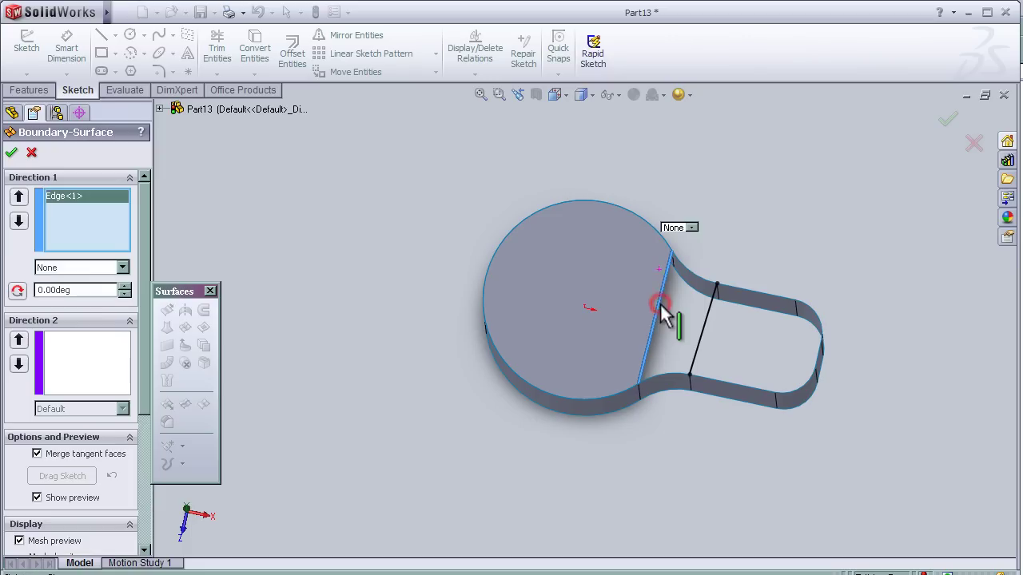
click(705, 323)
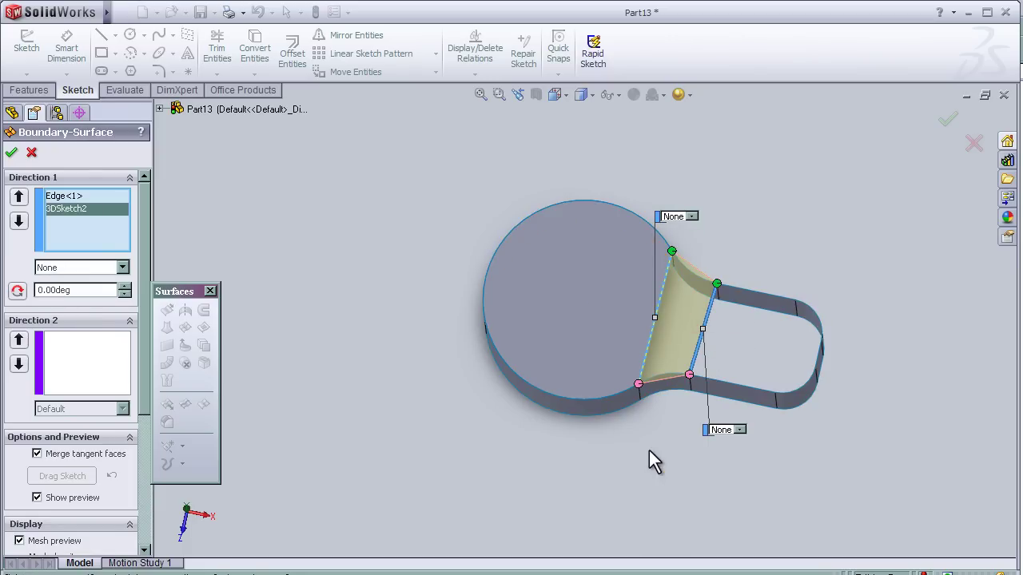
middle_drag(649, 452, 657, 349)
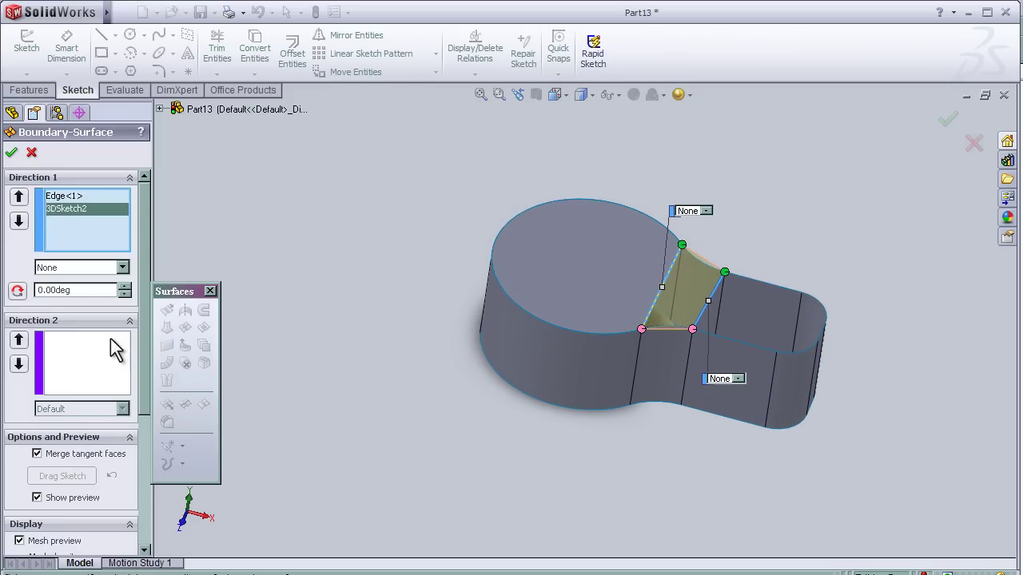
- Add the two curved upper fillet edges as Direction 2 curves and create the boundary surface
click(74, 344)
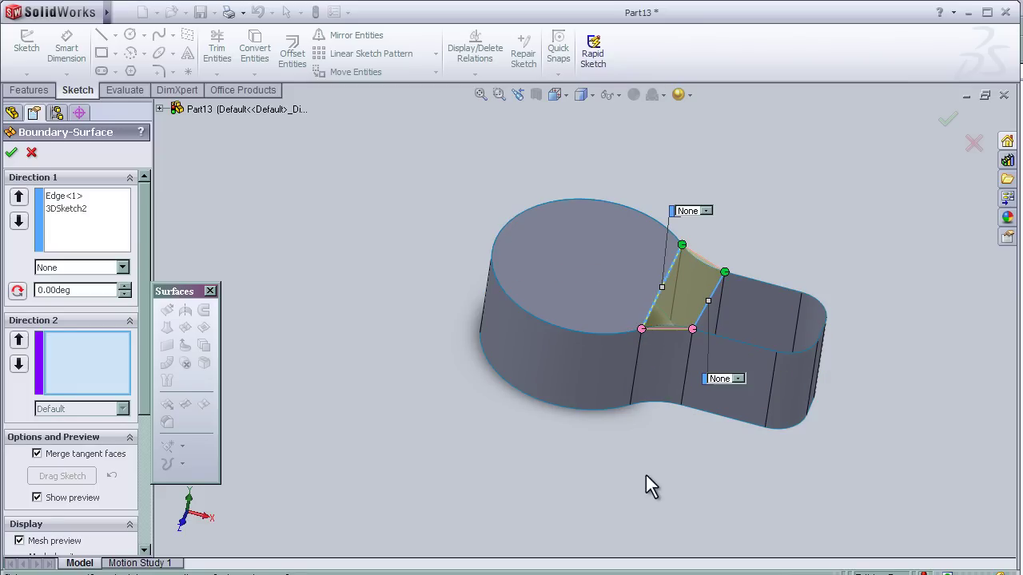
middle_drag(645, 475, 621, 336)
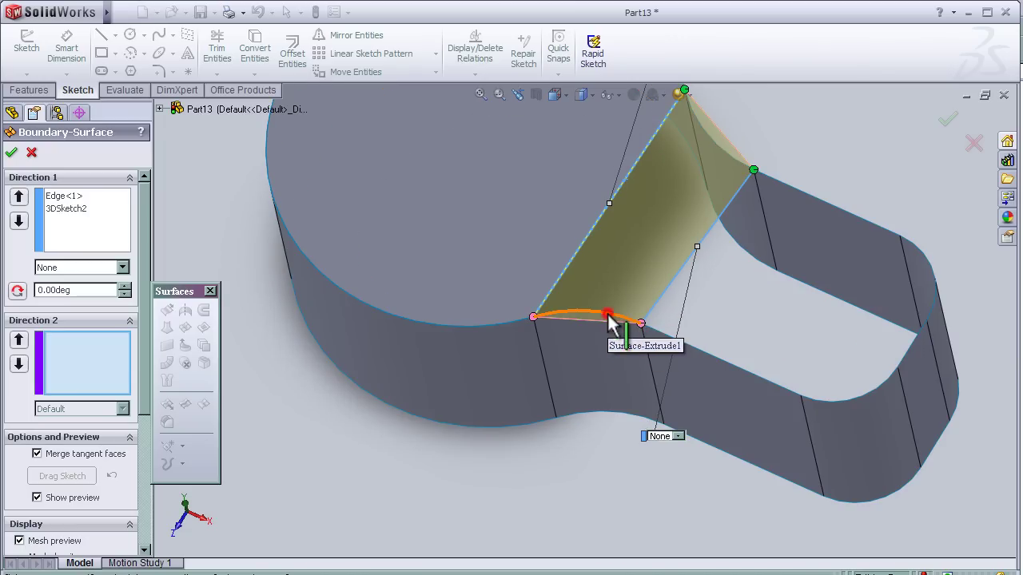
click(607, 316)
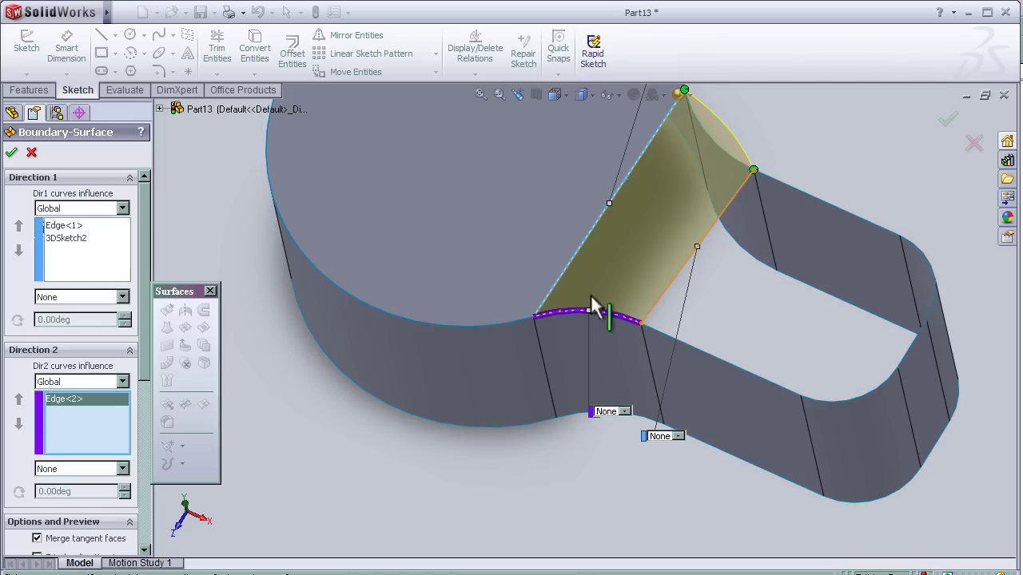
middle_drag(848, 178, 856, 259)
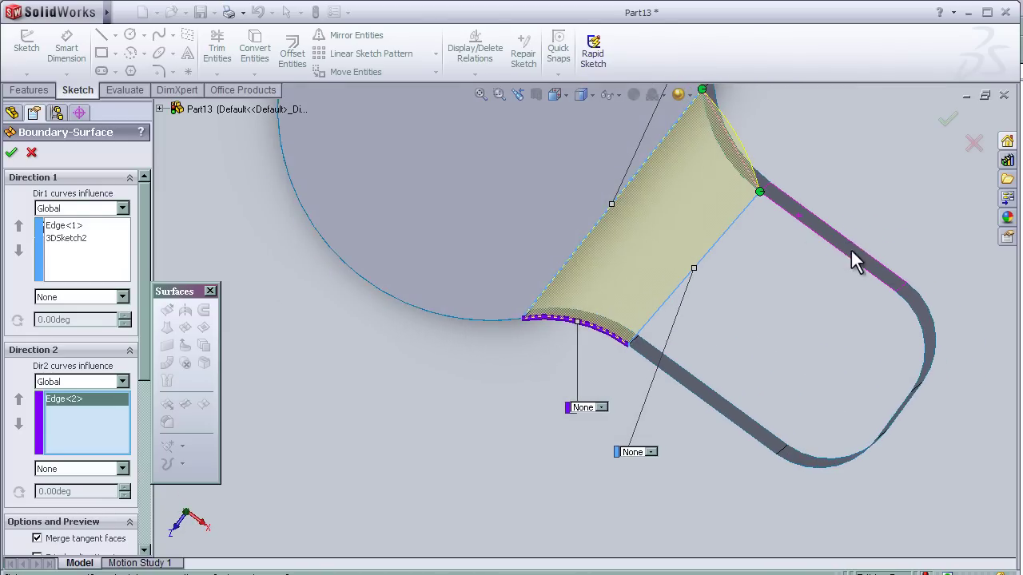
click(735, 176)
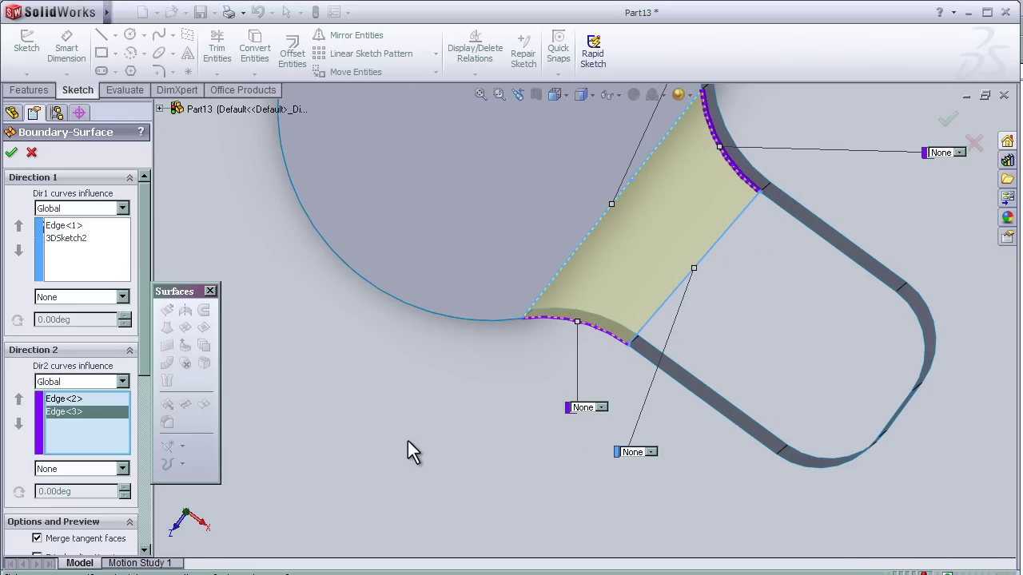
middle_drag(409, 444, 600, 314)
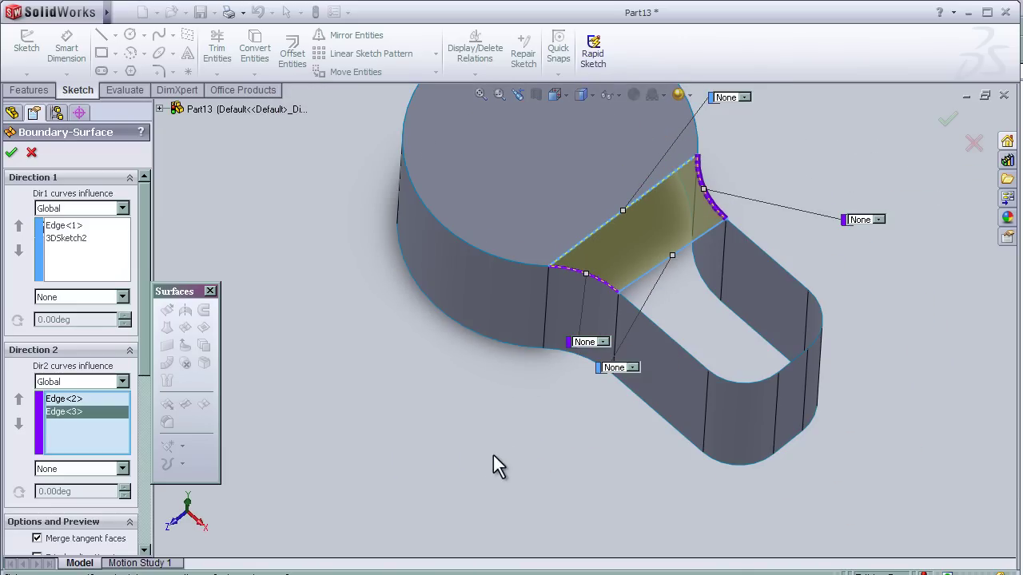
click(948, 120)
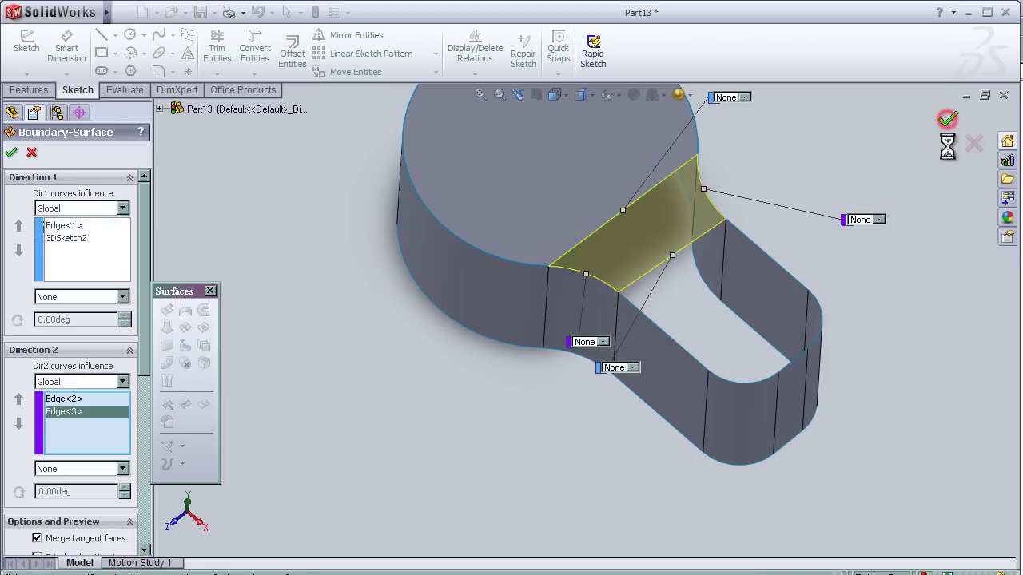
middle_drag(841, 237, 827, 295)
scroll(827, 295, up, 3)
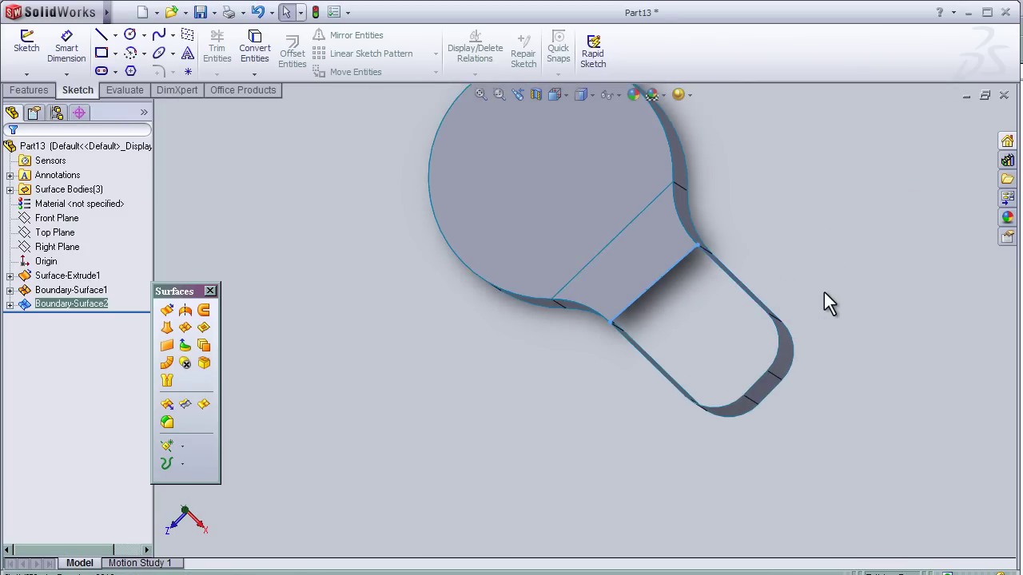
middle_drag(584, 382, 577, 315)
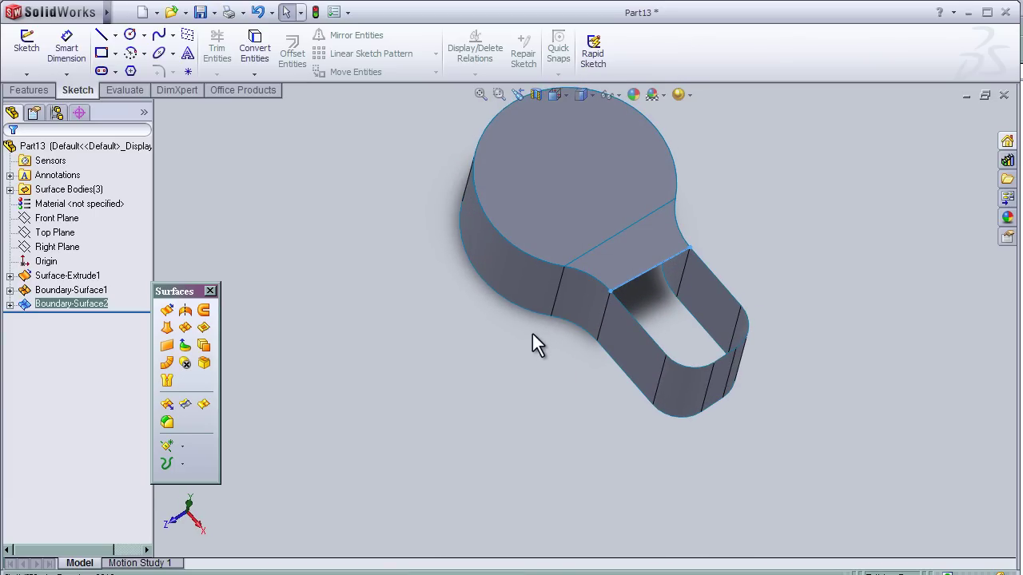